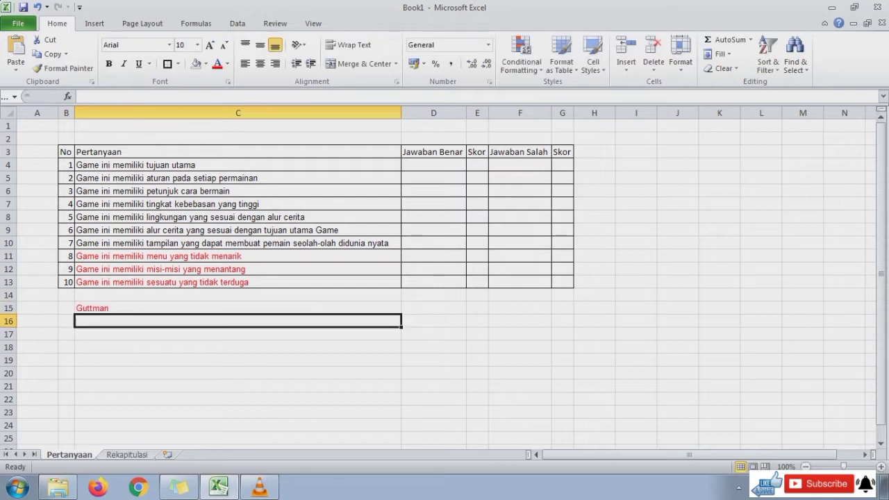
# - Enter Y in B16 and its score 1 in C16 under Guttman, and left-align the score
pyautogui.click(65, 321)
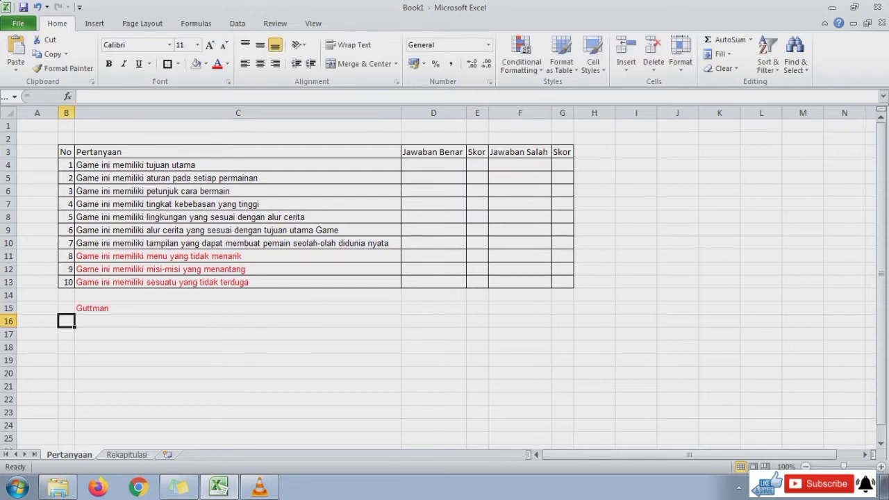
pyautogui.write('Y')
pyautogui.press('Right')
pyautogui.write('1')
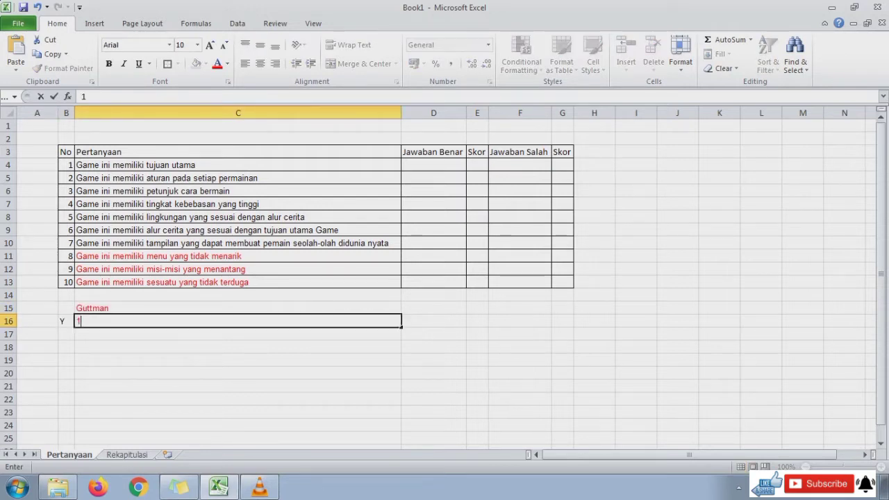
pyautogui.press('Return')
pyautogui.press('Up')
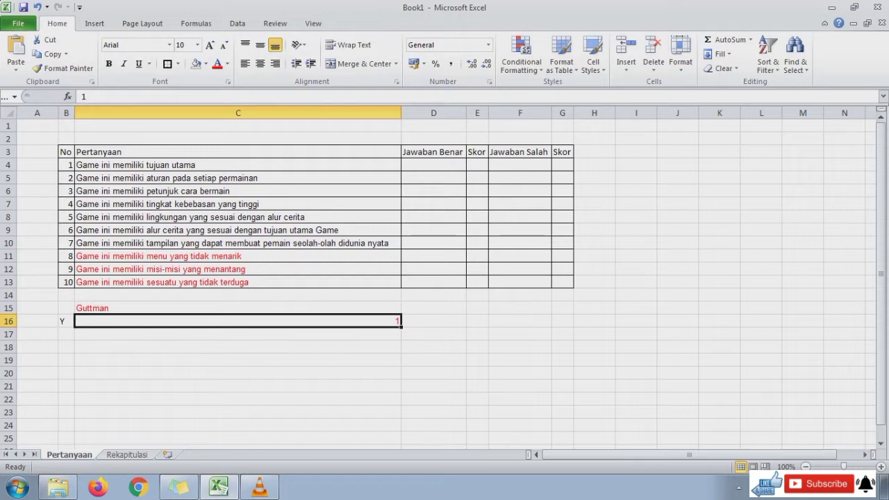
pyautogui.click(245, 63)
# - Enter T in B17 with its score 0 in C17, and left-align the score
pyautogui.click(66, 334)
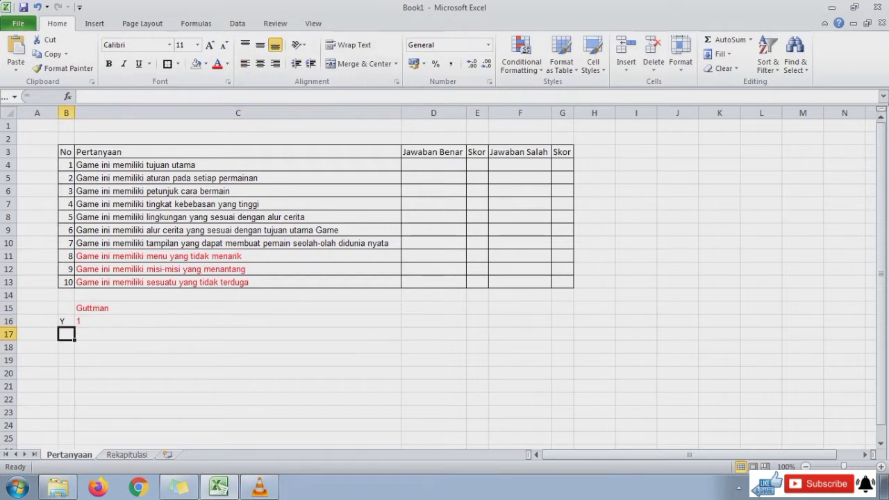
pyautogui.write('T')
pyautogui.press('Right')
pyautogui.write('0')
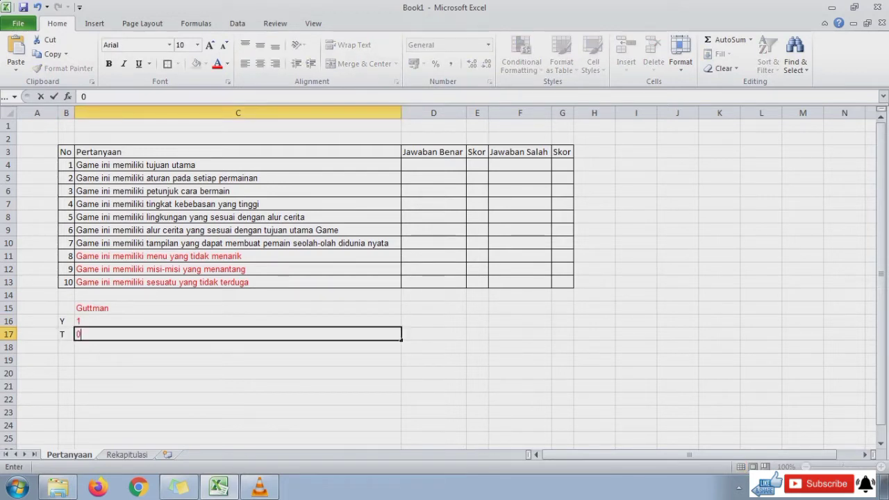
pyautogui.press('Return')
pyautogui.press('Up')
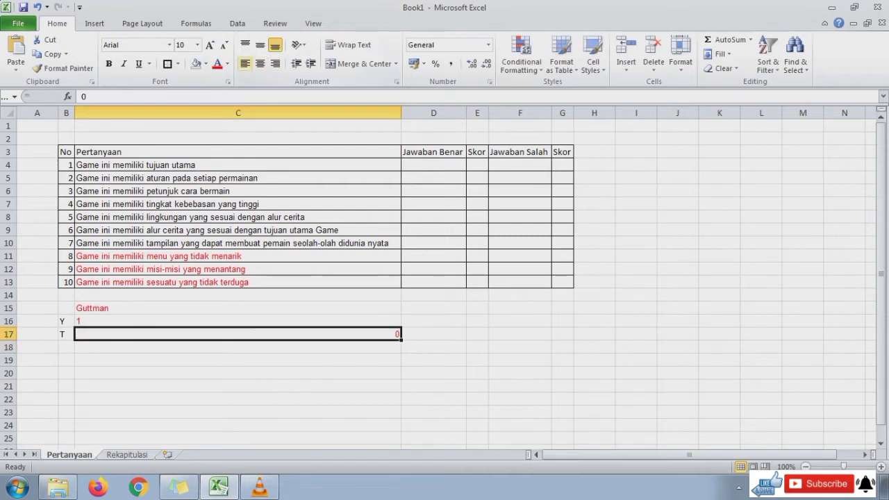
pyautogui.click(245, 63)
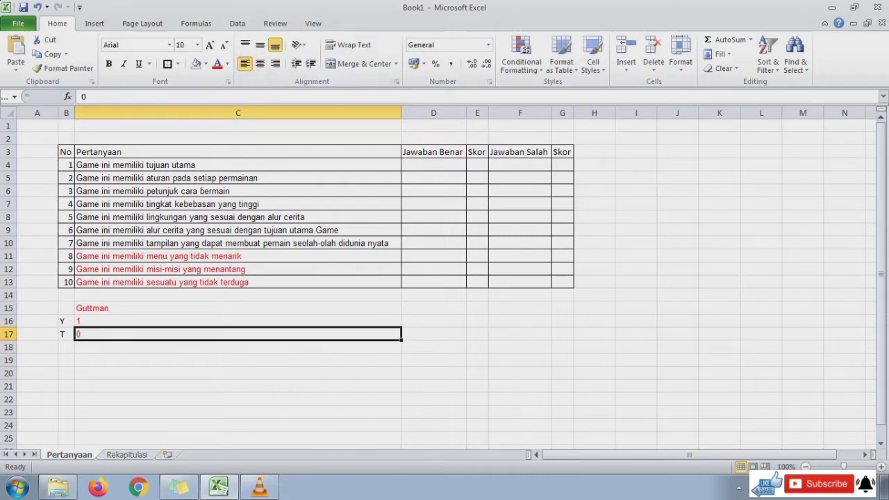
# - Fill the Jawaban Benar column with Y for questions 1 to 7 (D4:D10)
pyautogui.click(237, 164)
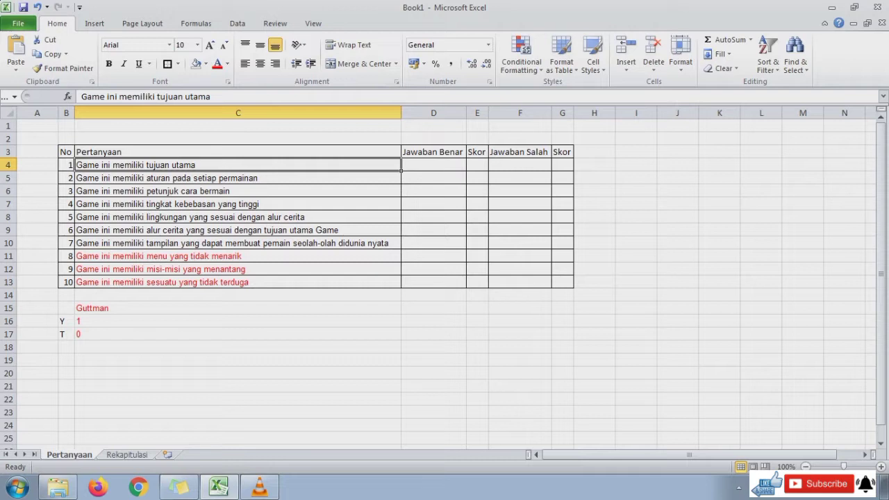
pyautogui.click(433, 164)
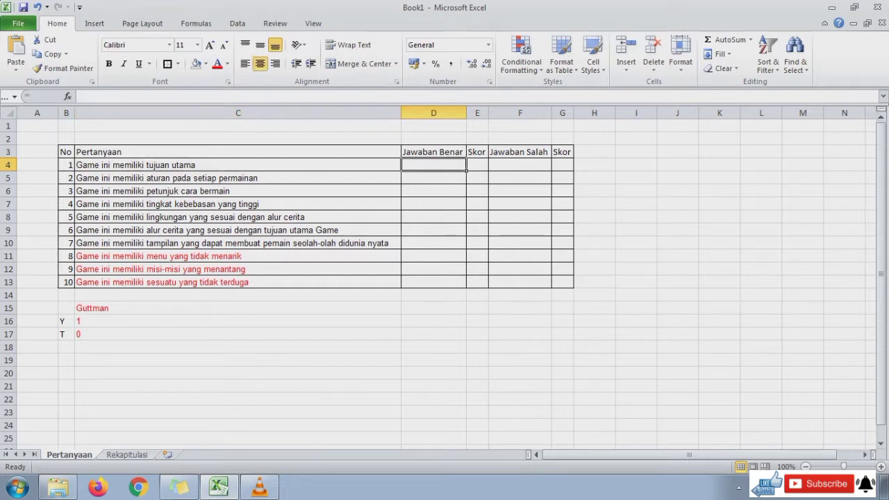
pyautogui.write('Y')
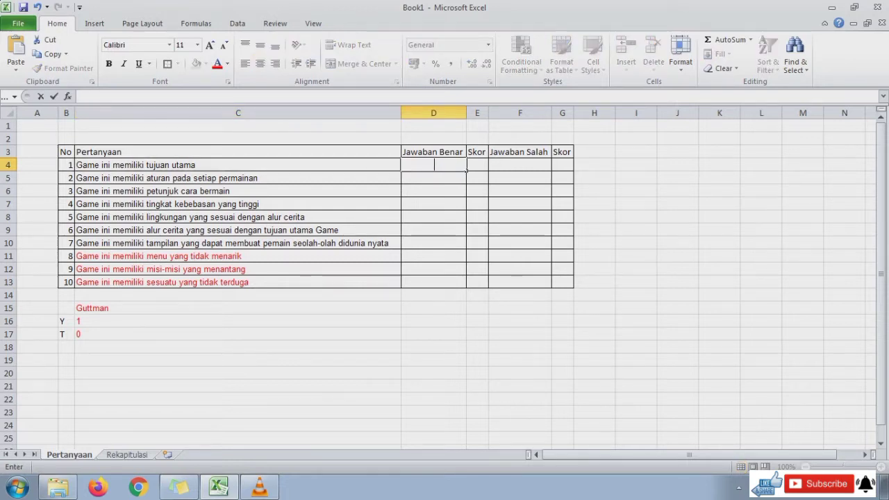
pyautogui.press('Return')
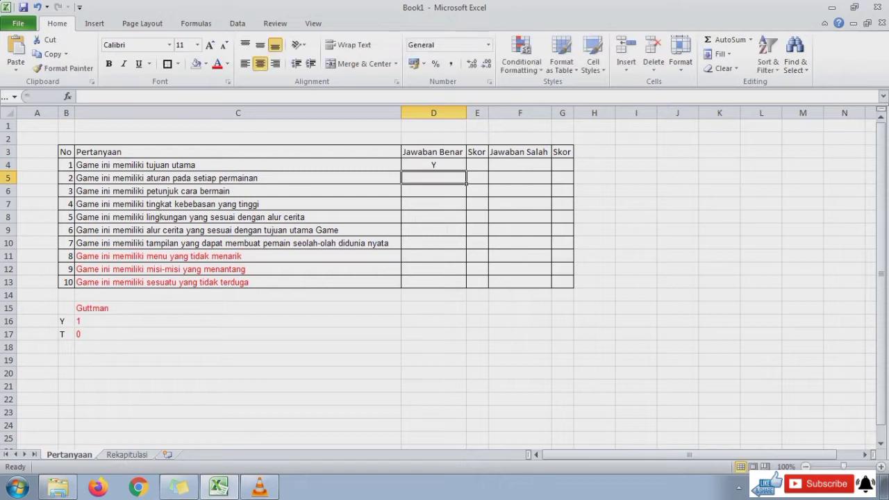
pyautogui.write('Y')
pyautogui.press('Return')
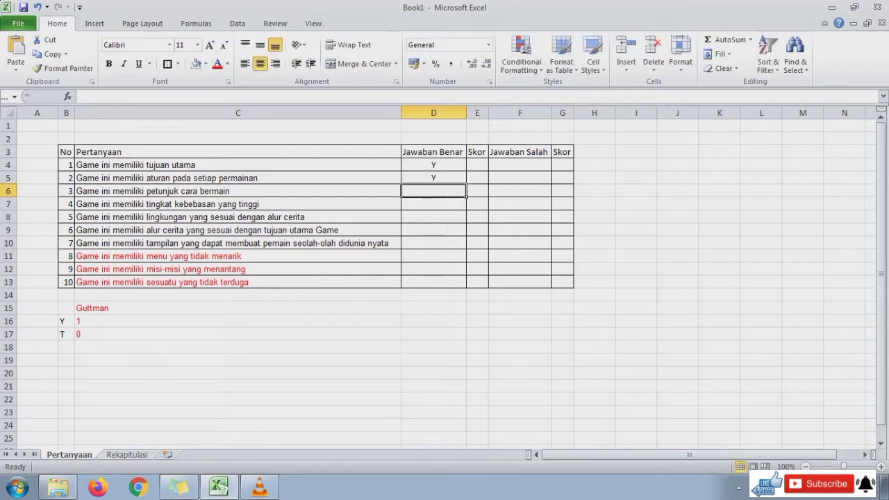
pyautogui.write('Y')
pyautogui.press('Return')
pyautogui.write('Y')
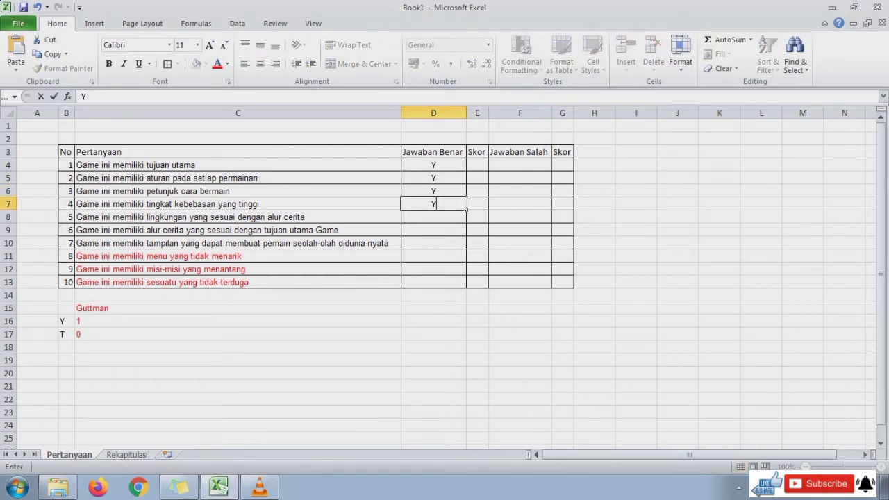
pyautogui.press('Return')
pyautogui.write('Y')
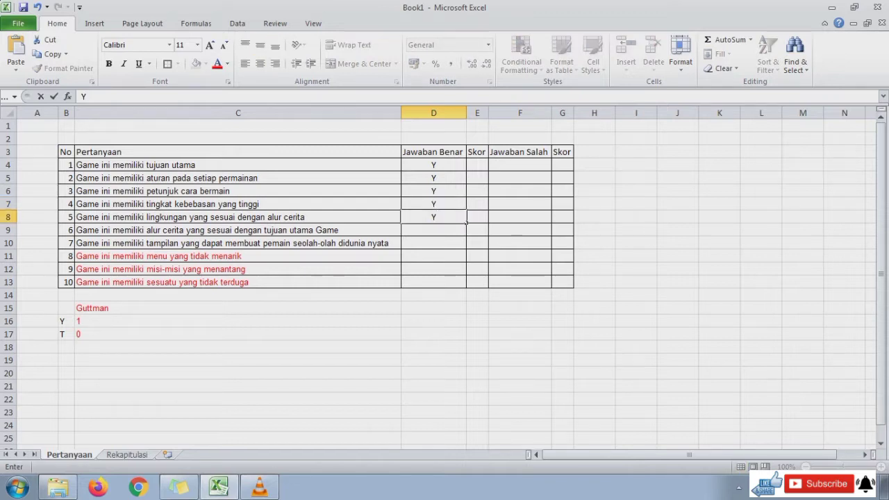
pyautogui.press('Return')
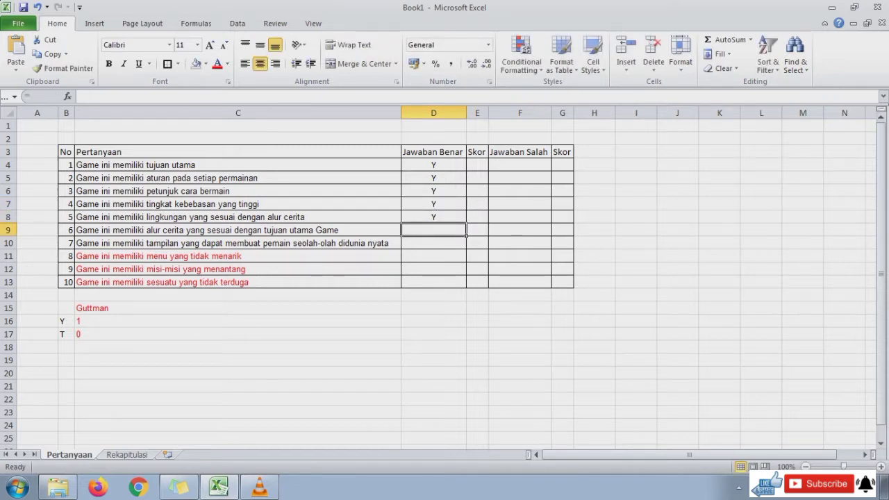
pyautogui.write('Y')
pyautogui.press('Return')
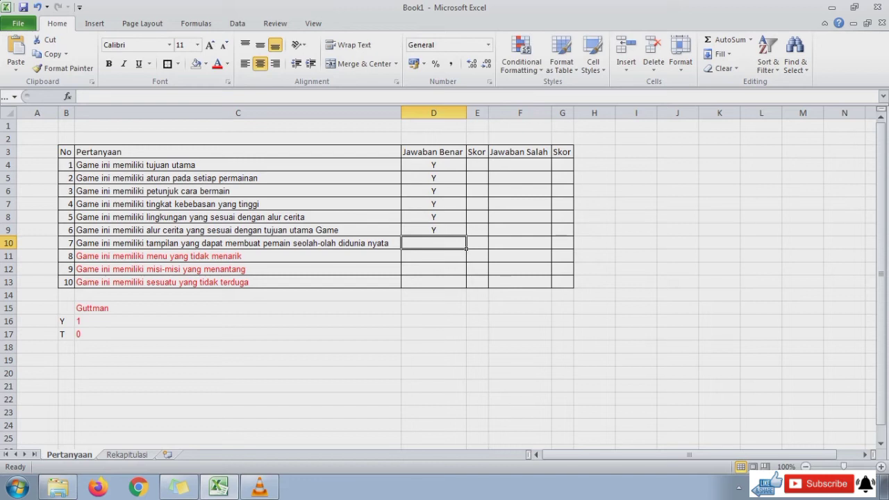
pyautogui.write('Y')
pyautogui.press('Return')
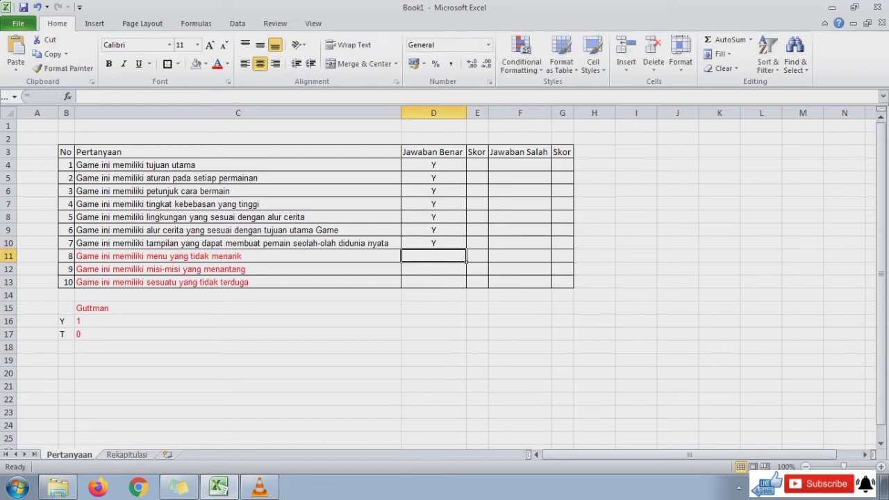
# - Enter T in the Jawaban Benar column for the red questions 8 to 10 (D11:D13)
pyautogui.write('T')
pyautogui.press('Return')
pyautogui.write('T')
pyautogui.press('Return')
pyautogui.write('T')
pyautogui.press('Tab')
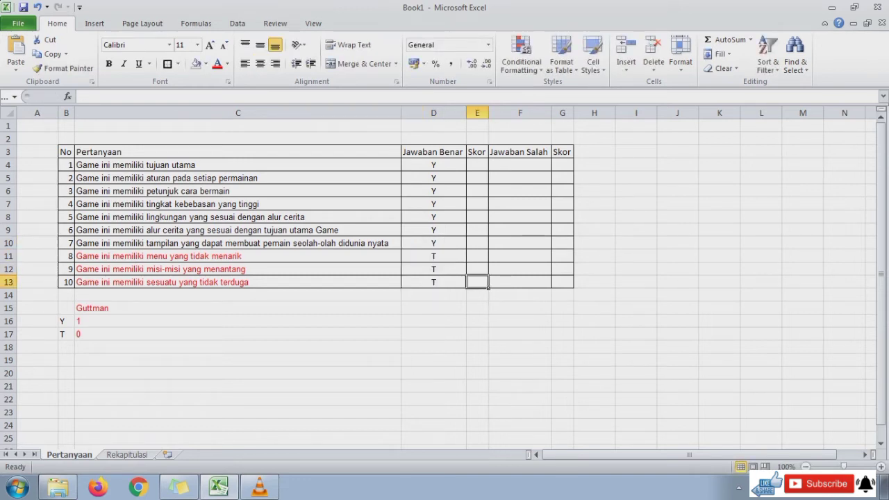
# - Enter a score of 1 in the Skor column beside Jawaban Benar for questions 1 to 7 (E4:E10)
pyautogui.press('Up')
pyautogui.press('Up')
pyautogui.press('Up')
pyautogui.press('Up')
pyautogui.press('Up')
pyautogui.press('Up')
pyautogui.press('Up')
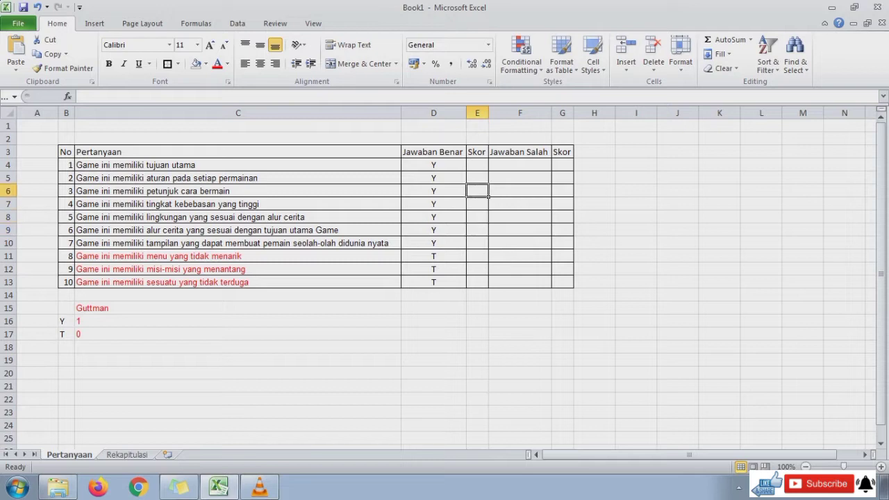
pyautogui.press('Up')
pyautogui.press('Up')
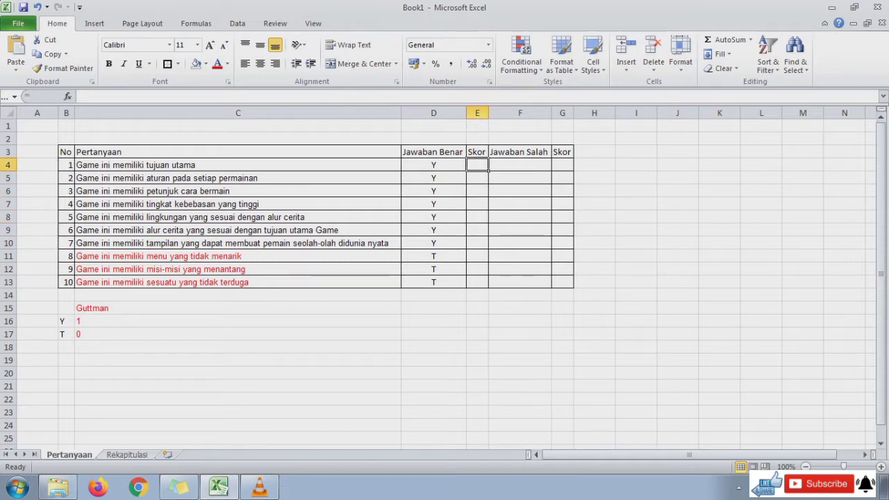
pyautogui.write('1')
pyautogui.press('Return')
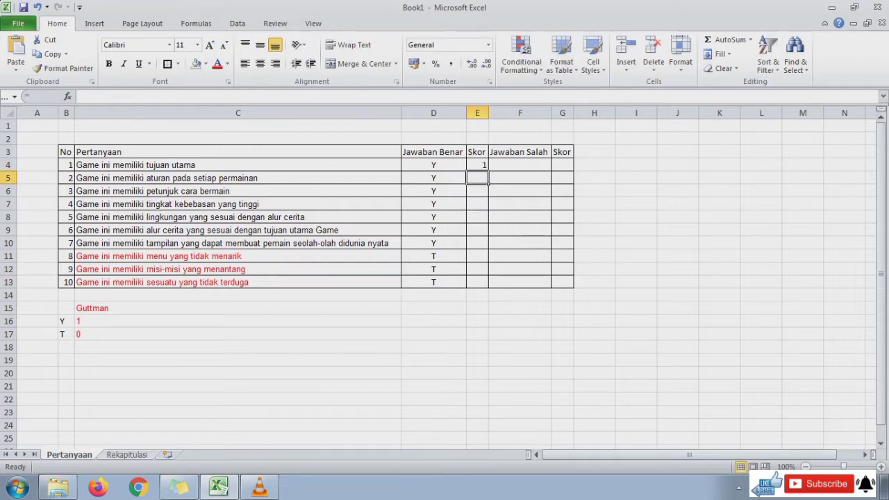
pyautogui.write('1')
pyautogui.press('Return')
pyautogui.write('1')
pyautogui.press('Return')
pyautogui.write('1')
pyautogui.press('Return')
pyautogui.write('1')
pyautogui.press('Return')
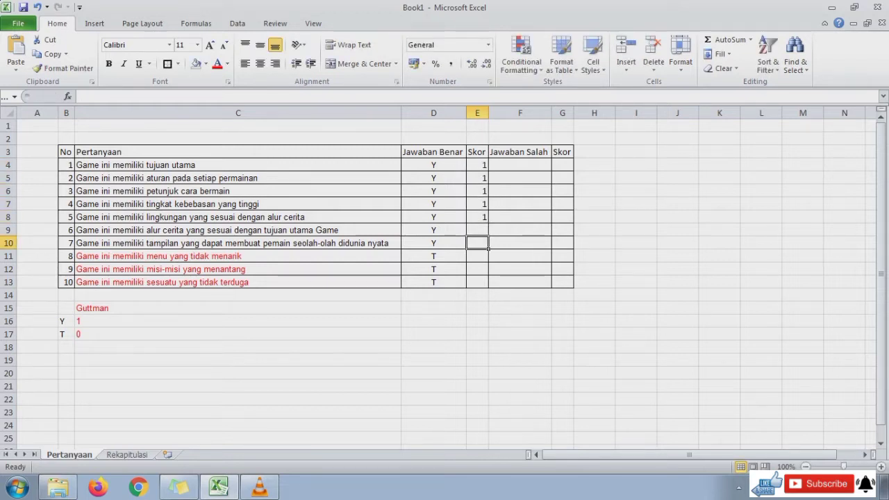
pyautogui.write('1')
pyautogui.press('Return')
pyautogui.write('1')
pyautogui.press('Return')
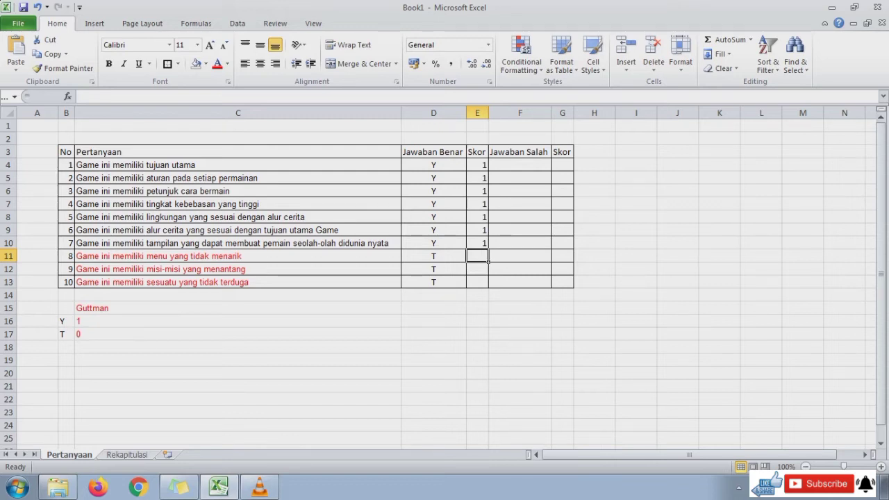
# - Enter a score of 0 in the Skor column beside Jawaban Benar for questions 8 to 10 (E11:E13)
pyautogui.write('0')
pyautogui.press('Return')
pyautogui.write('0')
pyautogui.press('Return')
pyautogui.write('0')
pyautogui.press('Tab')
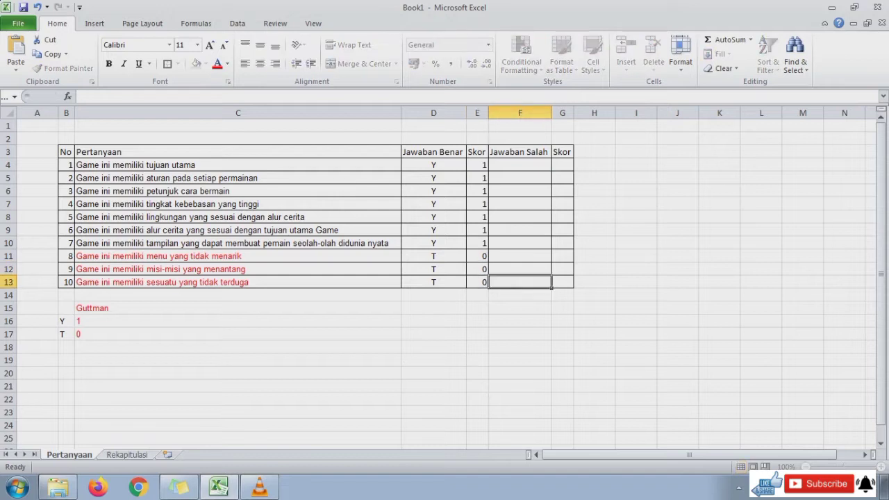
# - Fill the Jawaban Salah column with T for questions 1 to 7 (F4:F10)
pyautogui.press('Up')
pyautogui.press('Up')
pyautogui.press('Up')
pyautogui.press('Up')
pyautogui.press('Up')
pyautogui.press('Up')
pyautogui.press('Up')
pyautogui.press('Up')
pyautogui.press('Up')
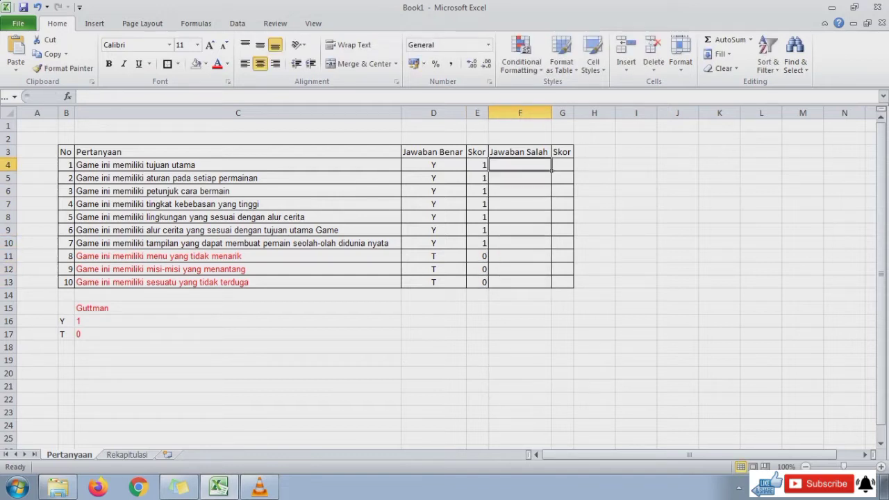
pyautogui.write('T')
pyautogui.press('Return')
pyautogui.write('T')
pyautogui.press('Return')
pyautogui.write('T')
pyautogui.press('Return')
pyautogui.write('T')
pyautogui.press('Return')
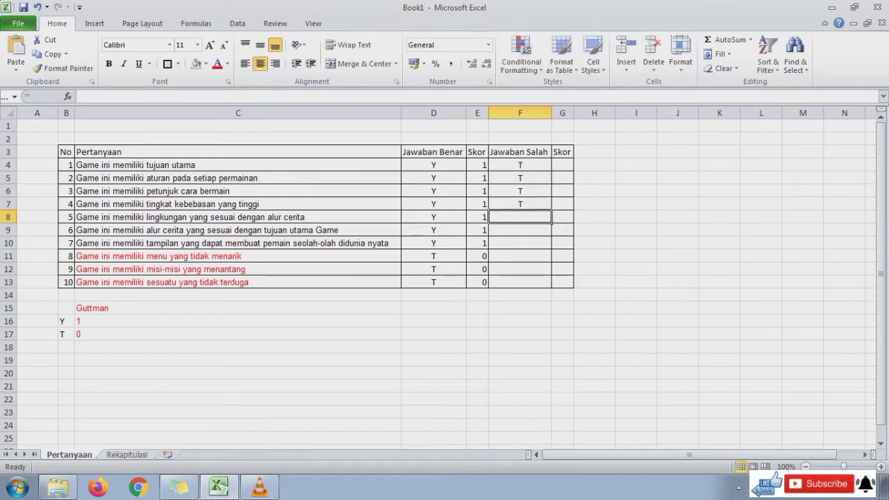
pyautogui.write('T')
pyautogui.press('Return')
pyautogui.write('T')
pyautogui.press('Return')
pyautogui.write('T')
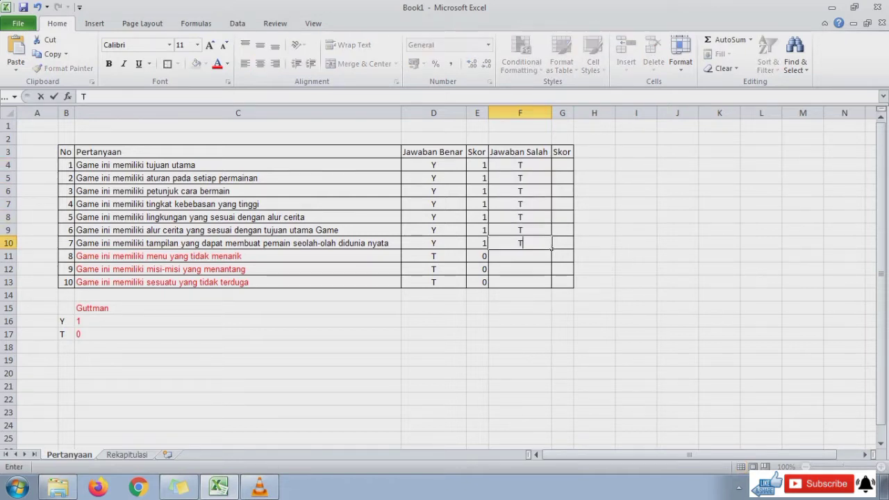
pyautogui.press('Return')
# - Enter Y in the Jawaban Salah column for questions 8 to 10 (F11:F13)
pyautogui.write('Y')
pyautogui.press('Return')
pyautogui.write('Y')
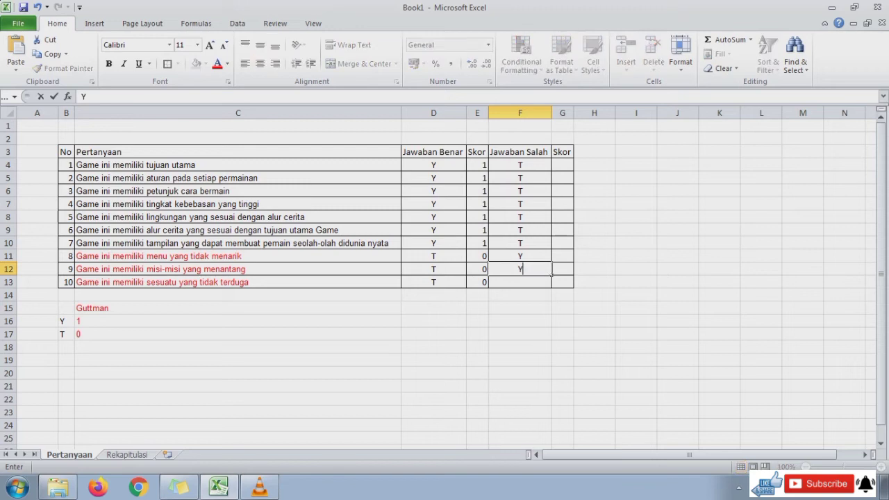
pyautogui.press('Return')
pyautogui.write('Y')
pyautogui.press('Right')
# - Fill the Skor column beside Jawaban Salah with 0 for questions 1 to 7 and 1 for questions 8 to 10 (G4:G13)
pyautogui.press('Up')
pyautogui.press('Up')
pyautogui.press('Up')
pyautogui.press('Up')
pyautogui.press('Up')
pyautogui.press('Up')
pyautogui.press('Up')
pyautogui.press('Up')
pyautogui.press('Up')
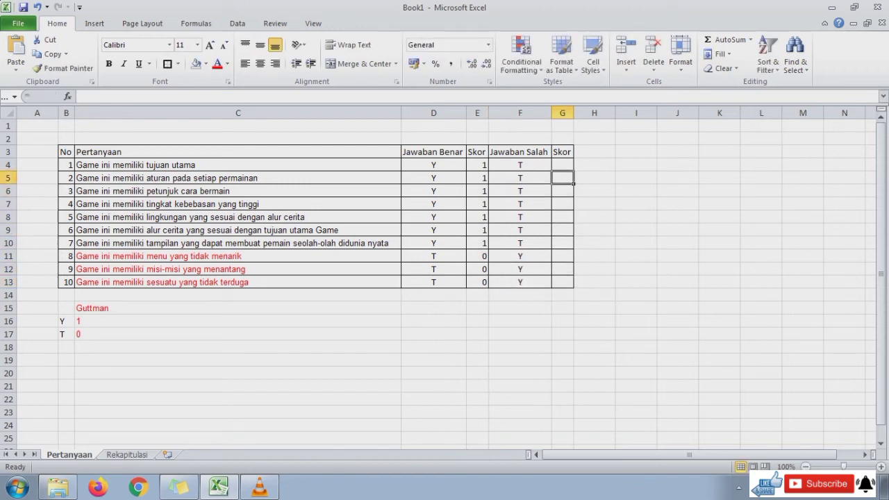
pyautogui.write('0')
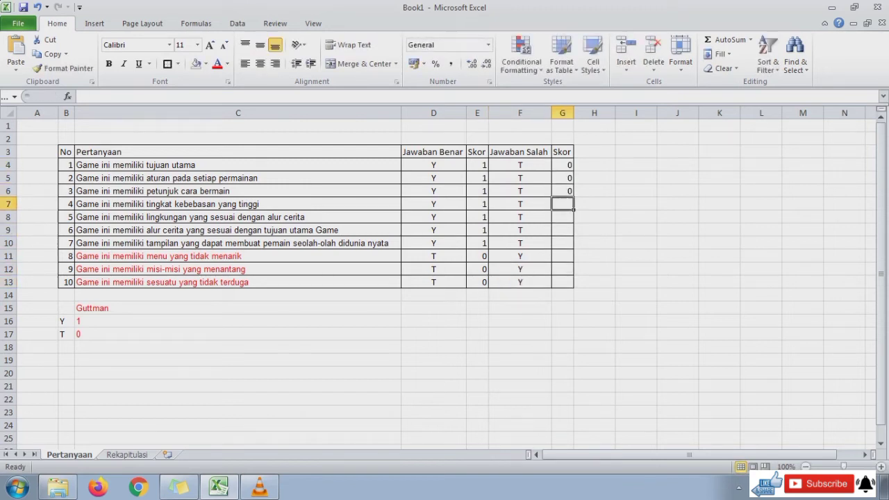
pyautogui.write(' 0 0')
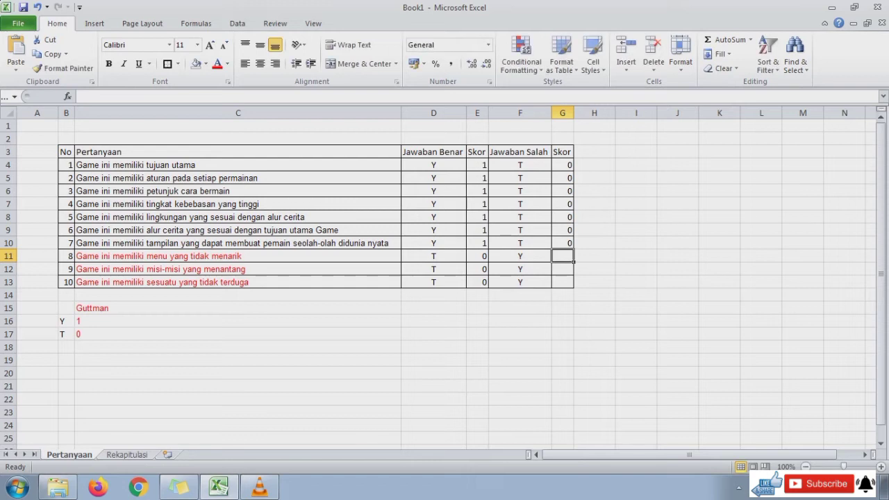
pyautogui.write(' 0 0 0 0 1')
pyautogui.press('Return')
pyautogui.write('1')
pyautogui.press('Return')
pyautogui.write('1')
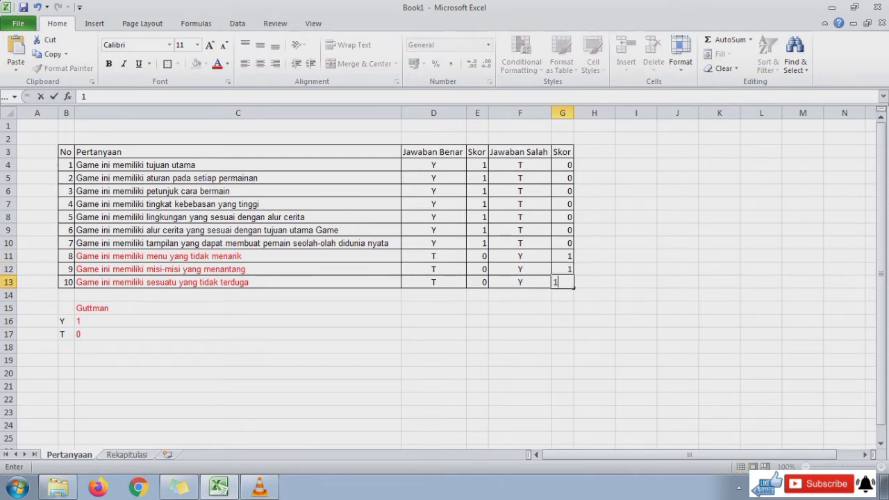
pyautogui.press('Return')
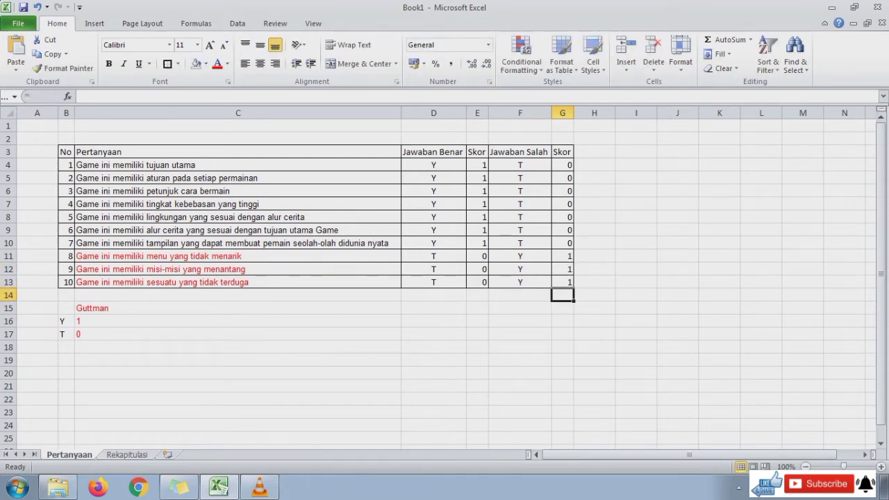
# - Fill the Jawaban Benar column and its adjacent Skor column (D3:E13) with yellow
pyautogui.click(238, 334)
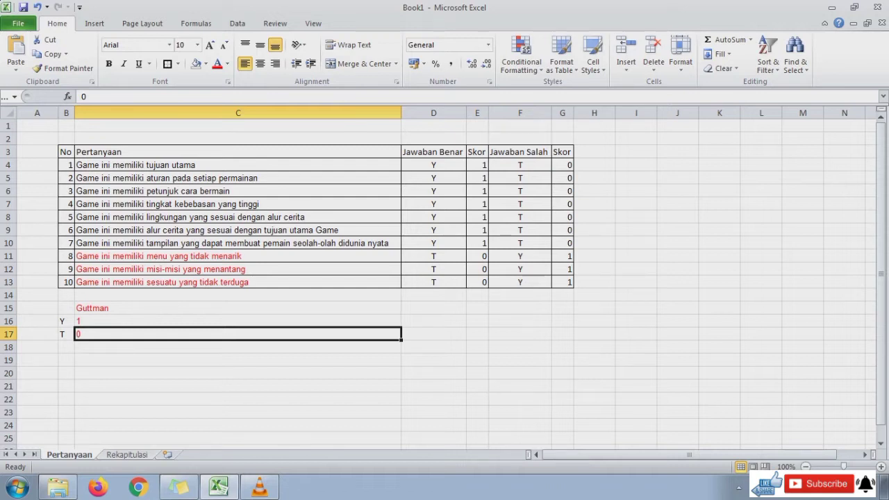
pyautogui.moveTo(433, 151); pyautogui.dragTo(479, 281)
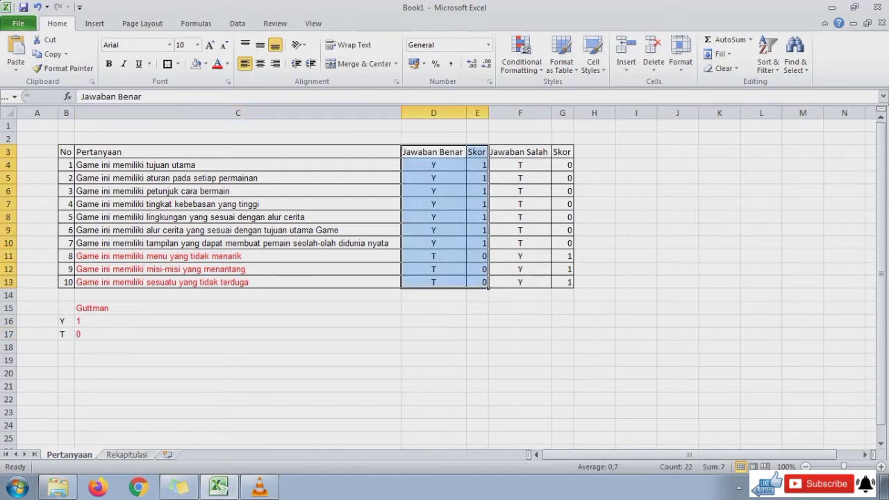
pyautogui.click(205, 63)
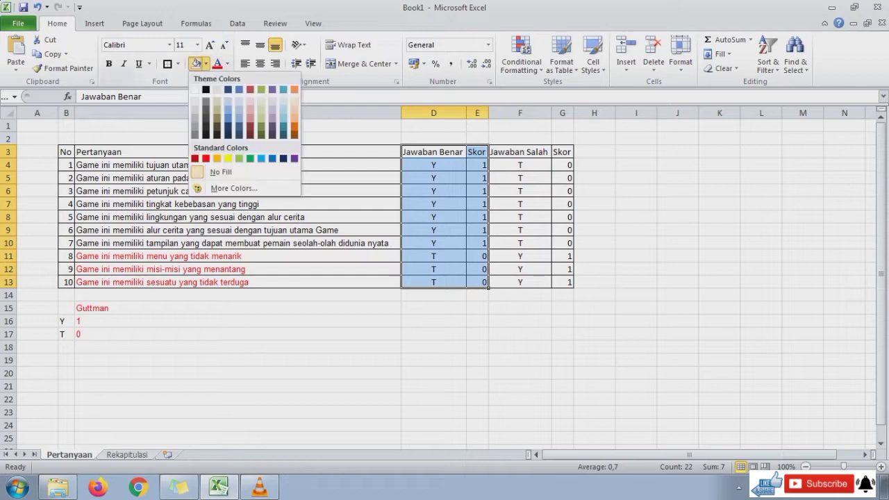
pyautogui.click(227, 158)
pyautogui.click(237, 359)
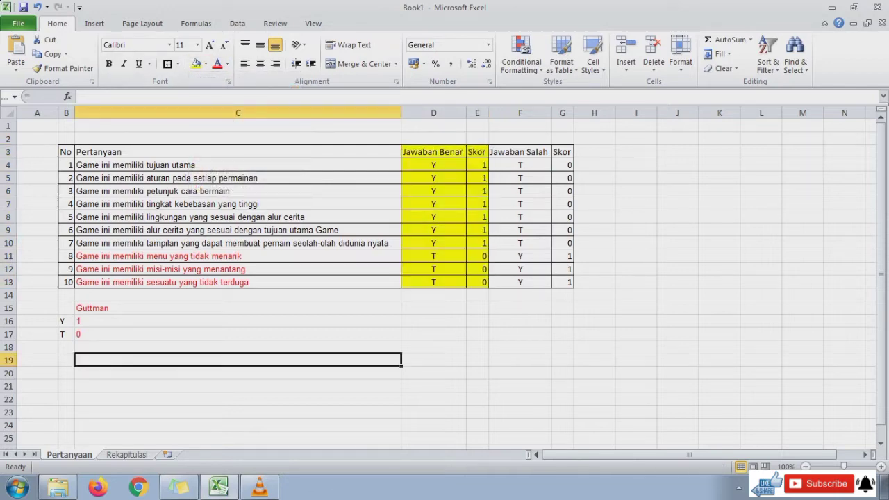
# - Examine the respondent list and the P1 to P10 answer columns on the Rekapitulasi sheet
pyautogui.hotkey('ctrl', 'pagedown')
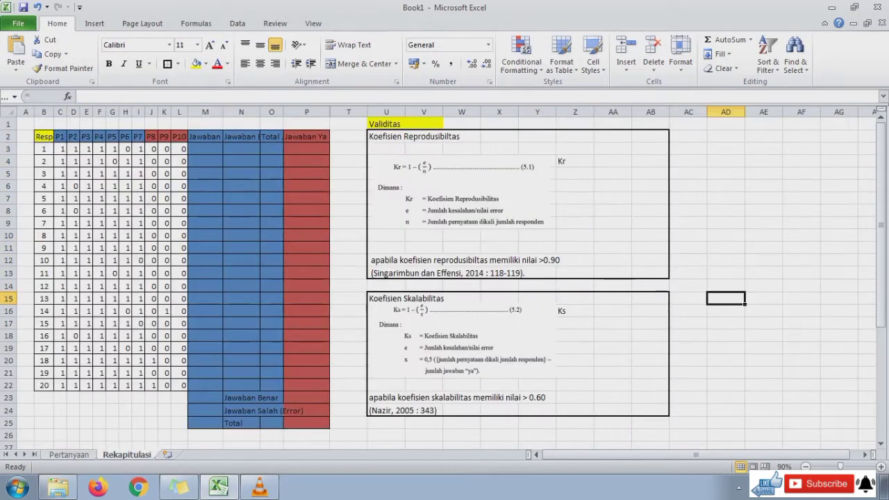
pyautogui.click(44, 136)
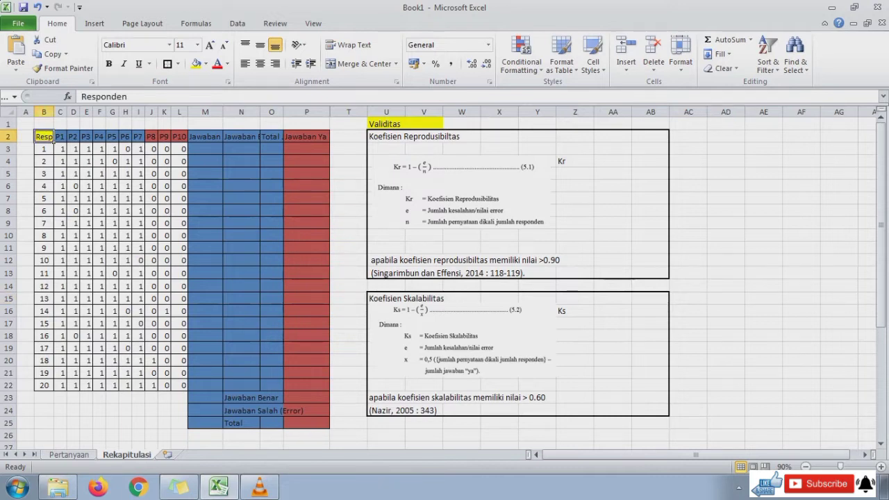
pyautogui.click(43, 261)
pyautogui.press('Down')
pyautogui.press('Down')
pyautogui.press('Down')
pyautogui.press('Down')
pyautogui.press('Down')
pyautogui.press('Down')
pyautogui.press('Down')
pyautogui.press('Down')
pyautogui.press('Down')
pyautogui.press('Down')
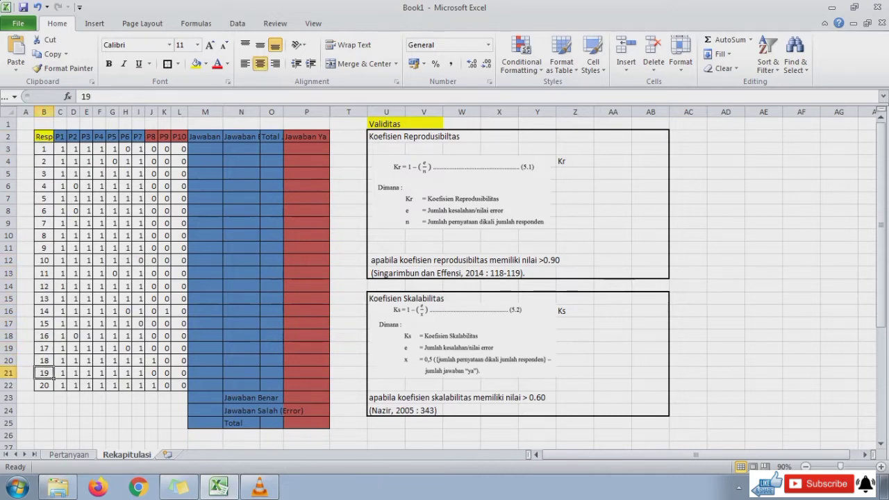
pyautogui.click(180, 136)
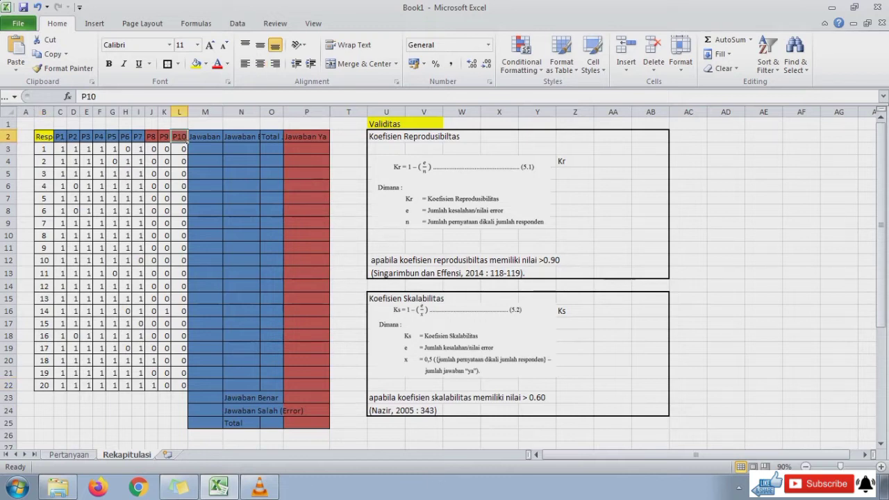
# - Autofit the widths of columns M, N and O to show the full Jawaban Benar and Total Jawaban Benar headers
pyautogui.click(205, 136)
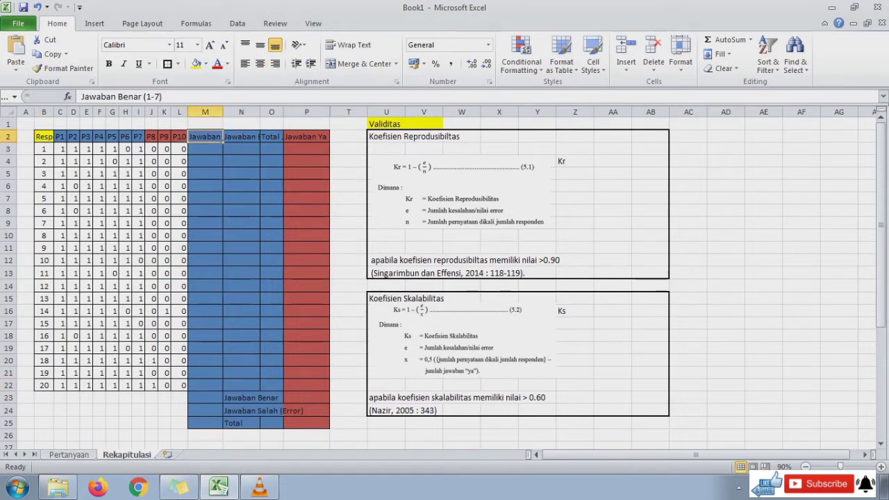
pyautogui.doubleClick(222, 111)
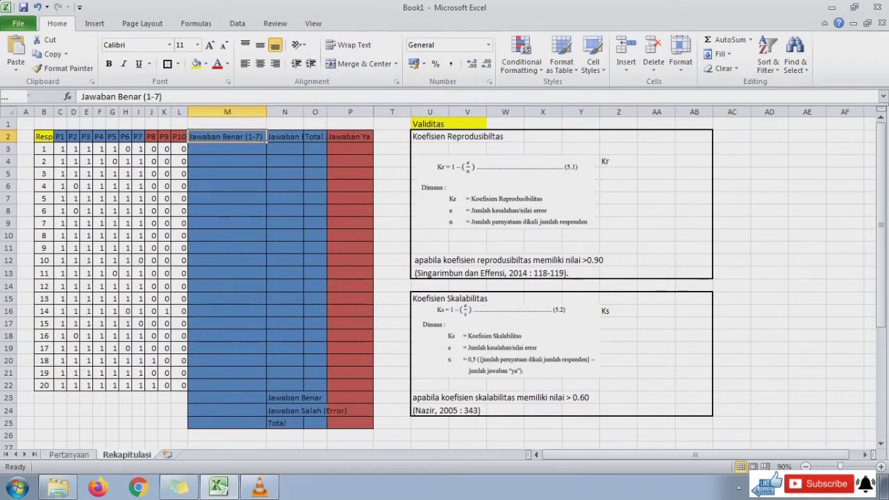
pyautogui.doubleClick(302, 112)
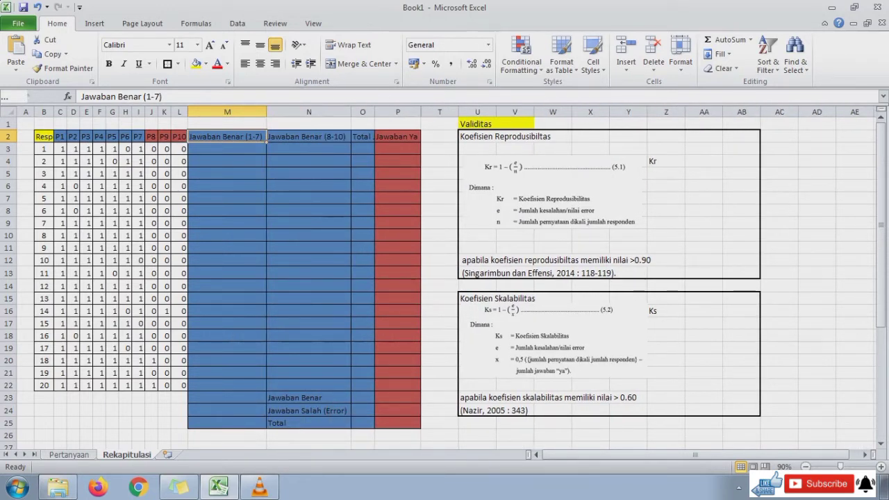
pyautogui.doubleClick(375, 111)
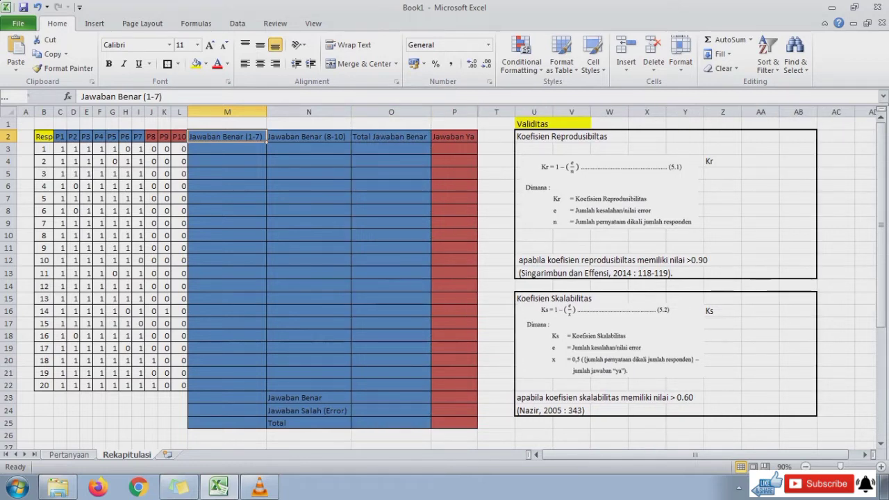
# - Examine the Koefisien Reprodusibiltas and Koefisien Skalabilitas formulas in the Validitas section
pyautogui.click(533, 124)
pyautogui.click(587, 125)
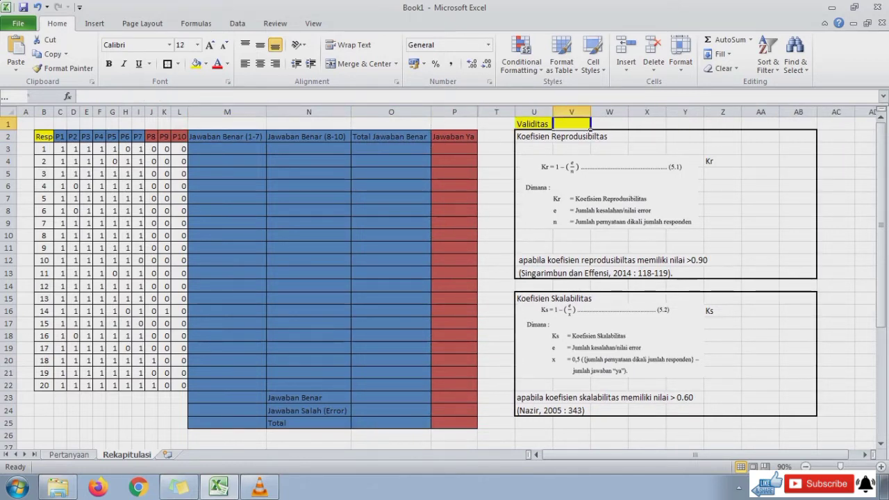
pyautogui.click(550, 135)
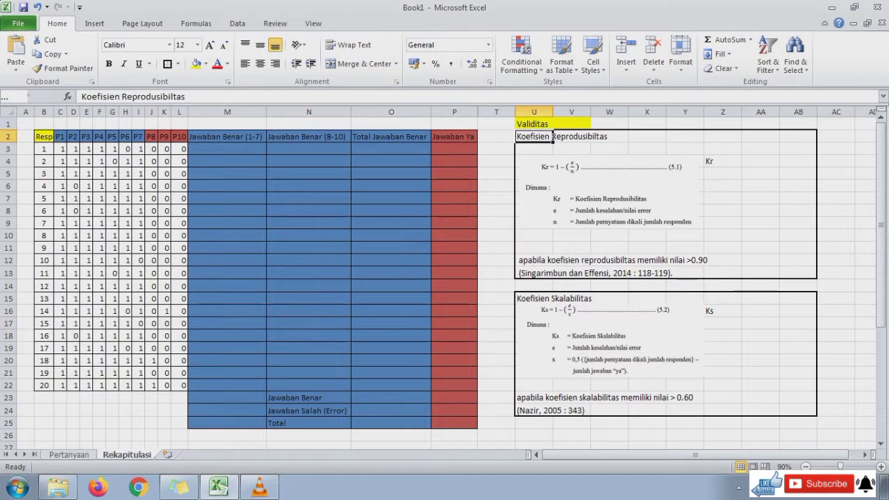
pyautogui.click(559, 166)
pyautogui.click(533, 297)
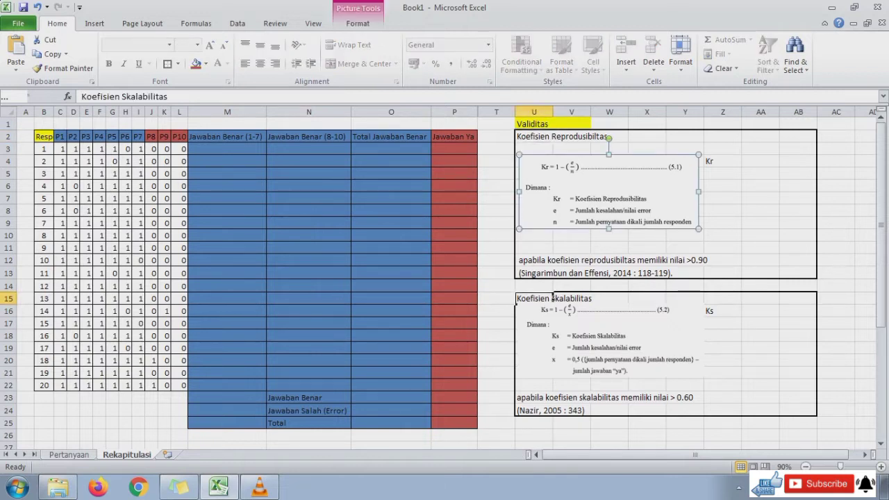
pyautogui.click(609, 339)
pyautogui.click(608, 190)
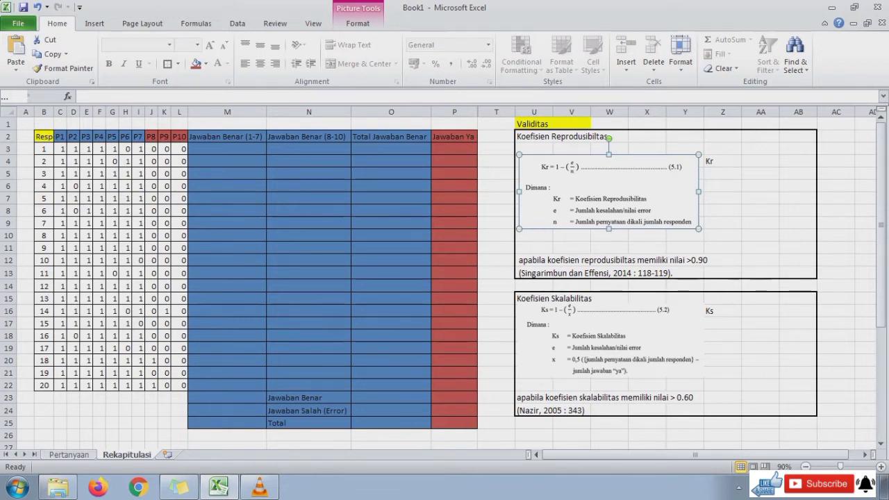
# - Enter =COUNTIF(C3:I3;1) in M3 to count respondent 1's correct answers for questions 1 to 7
pyautogui.click(227, 149)
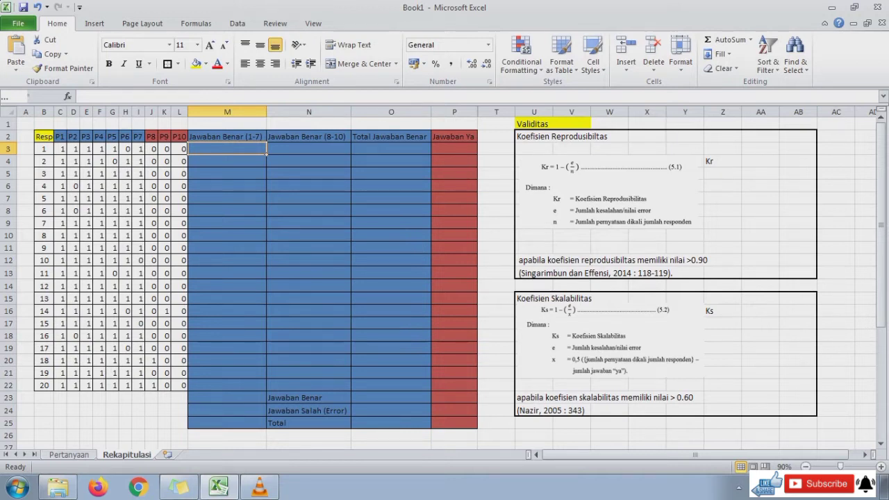
pyautogui.write('=CO')
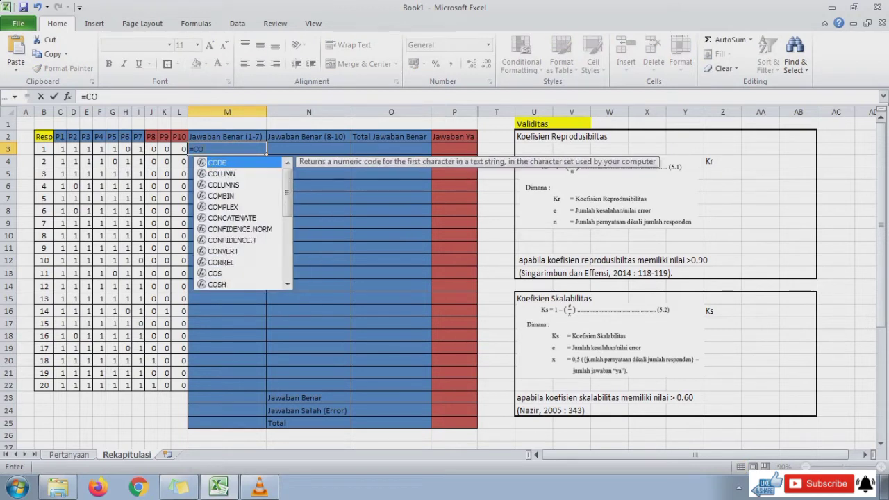
pyautogui.write('UNTIF(')
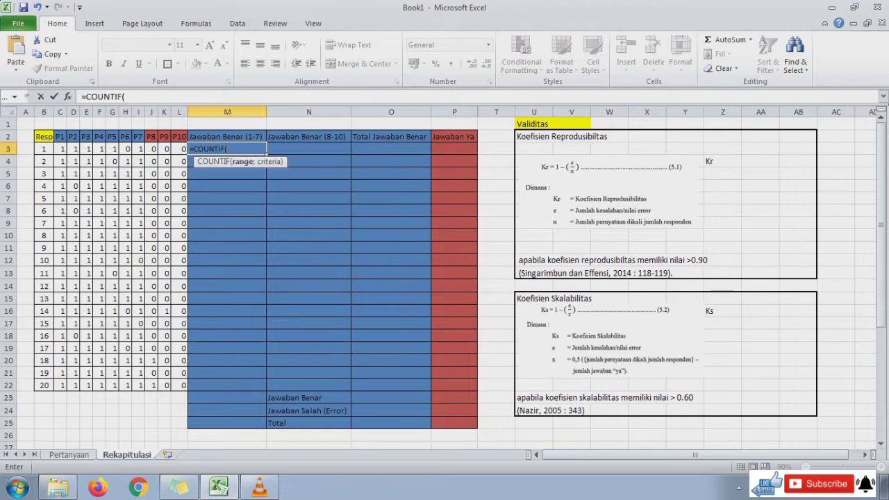
pyautogui.click(61, 147)
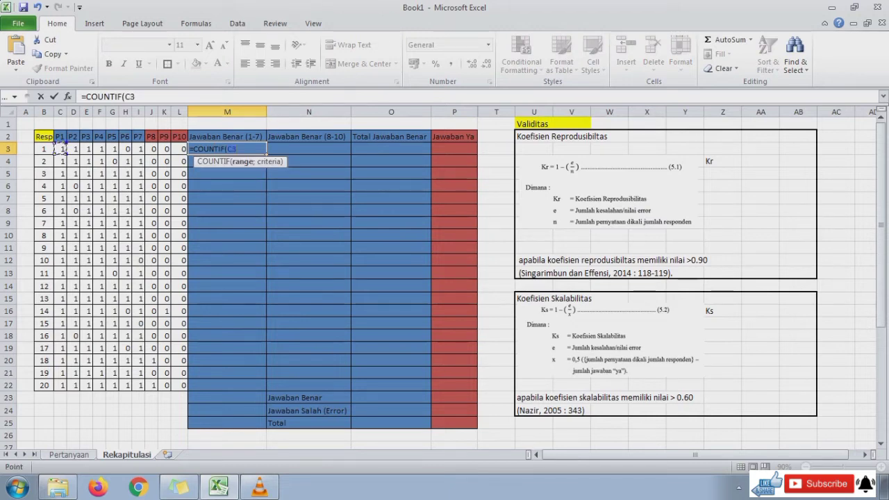
pyautogui.moveTo(63, 147); pyautogui.dragTo(141, 146)
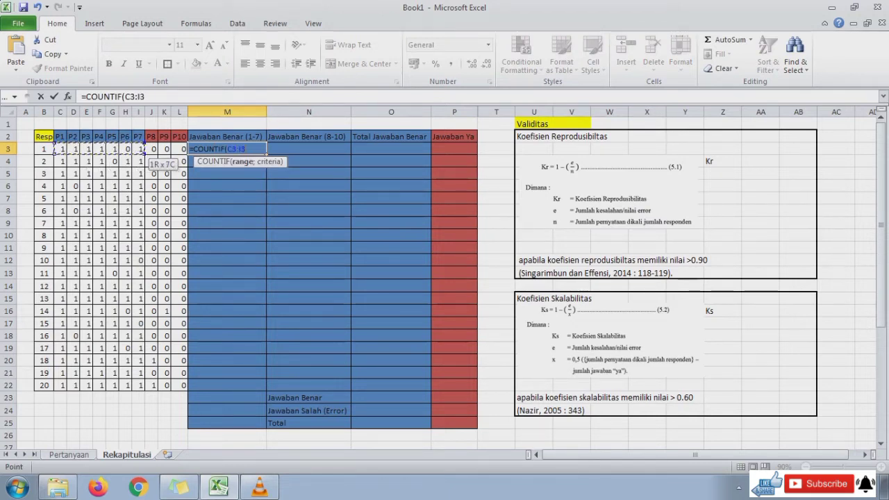
pyautogui.write(')')
pyautogui.press('BackSpace')
pyautogui.write(';1')
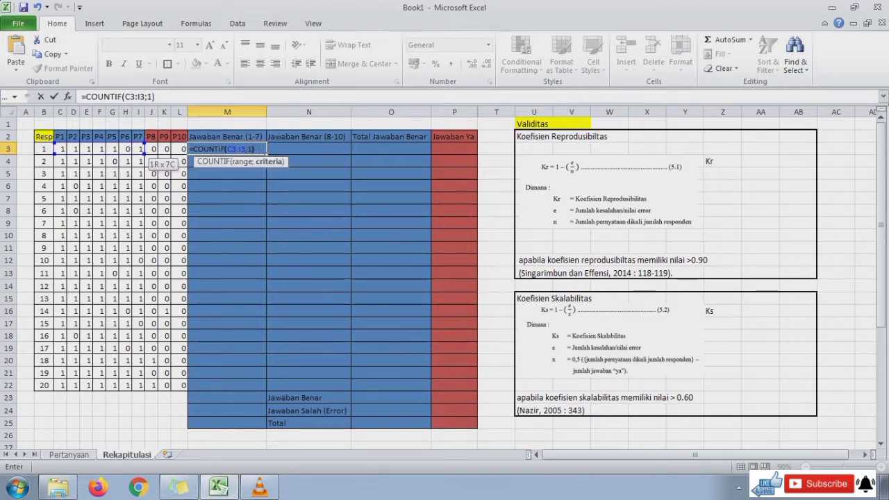
pyautogui.hotkey('ctrl', 'Return')
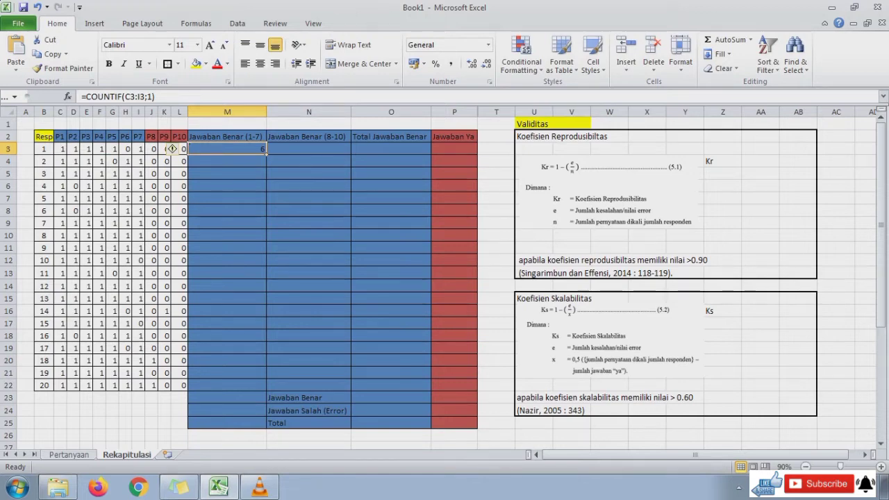
# - On the Pertanyaan sheet, bold the Jawaban Benar answers and scores for questions 1 to 7 (D4:E10)
pyautogui.hotkey('ctrl', 'pageup')
pyautogui.moveTo(66, 321); pyautogui.dragTo(236, 321)
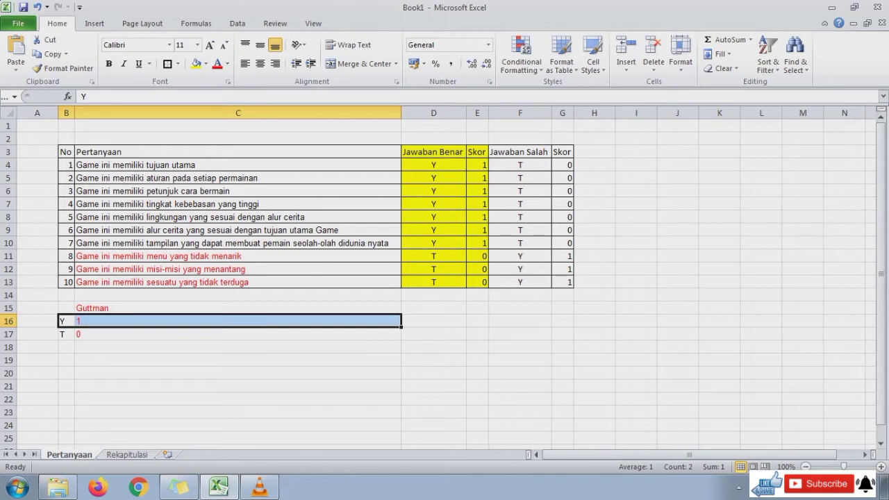
pyautogui.moveTo(433, 165); pyautogui.dragTo(489, 248)
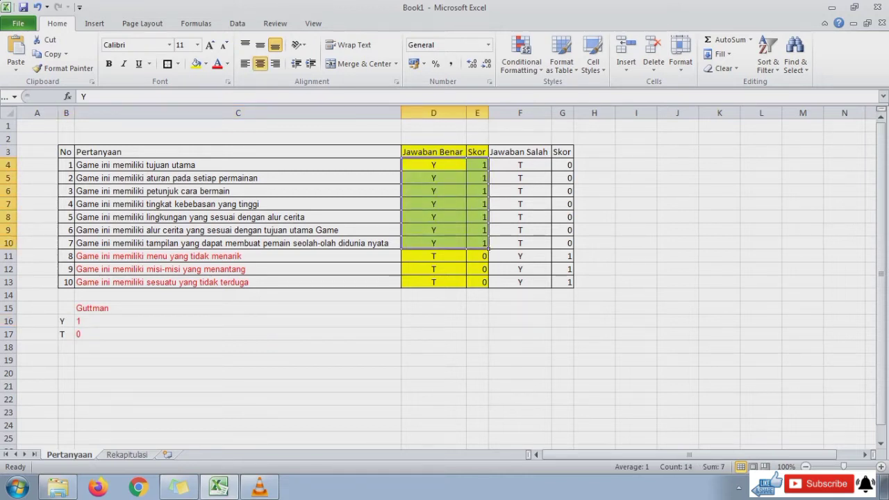
pyautogui.hotkey('ctrl', 'b')
# - Return to the Rekapitulasi sheet and copy the M3 formula down to M22 for all respondents
pyautogui.press('Return')
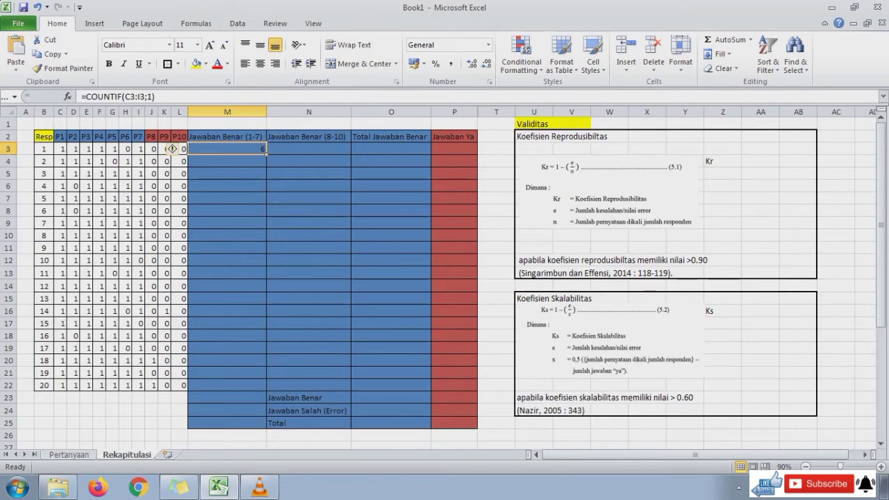
pyautogui.moveTo(266, 154); pyautogui.dragTo(267, 392)
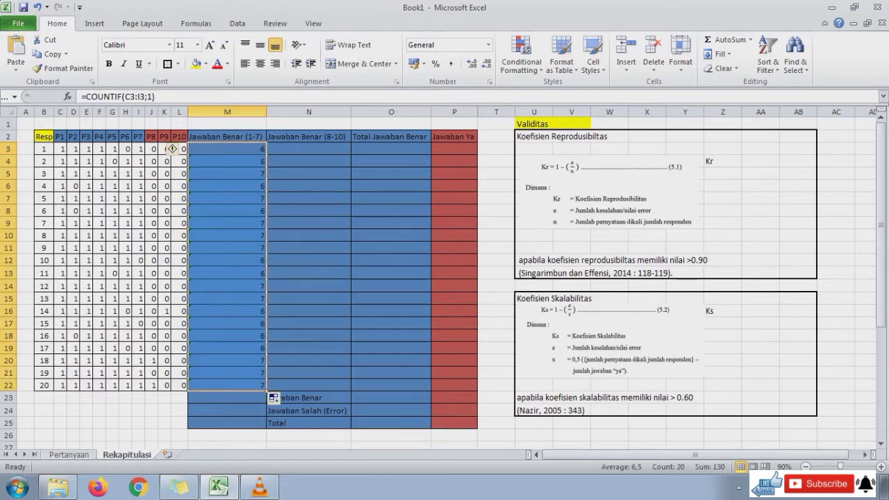
# - Enter =COUNTIF(J3:L3;0) in N3 to count respondent 1's correct answers for questions 8 to 10
pyautogui.click(347, 151)
pyautogui.write('=C')
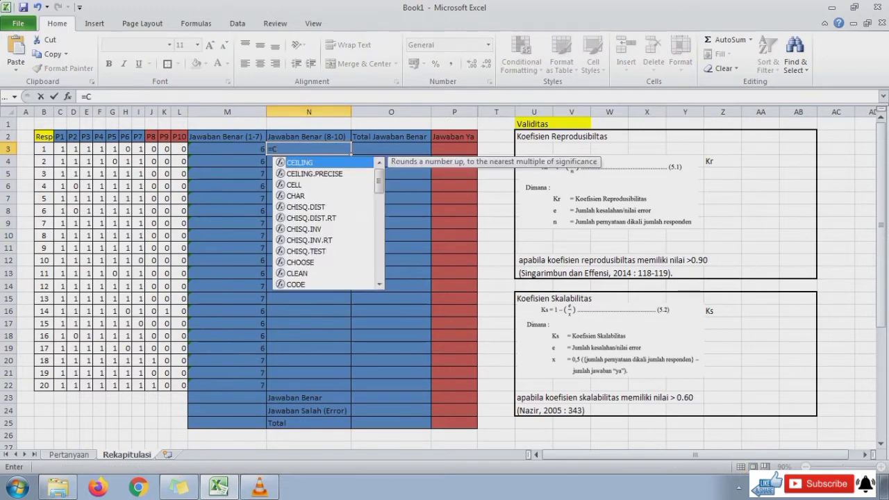
pyautogui.write('OUNTIF(')
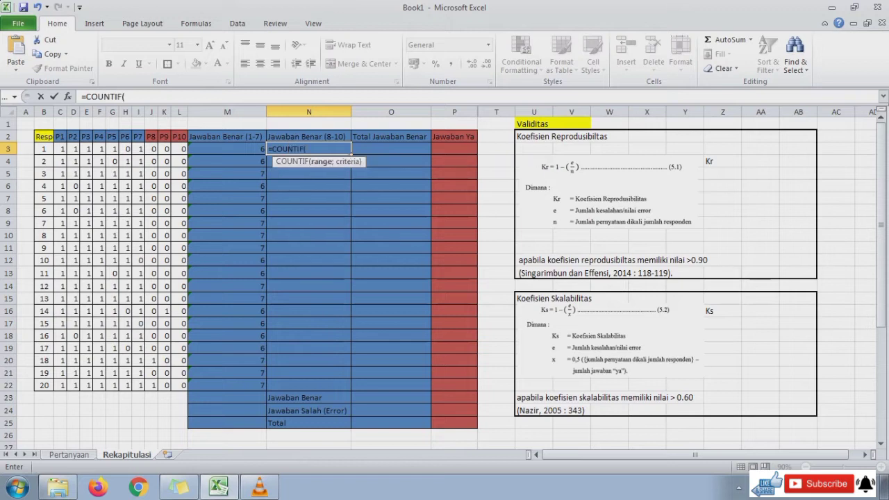
pyautogui.moveTo(151, 148); pyautogui.dragTo(182, 148)
pyautogui.write(';')
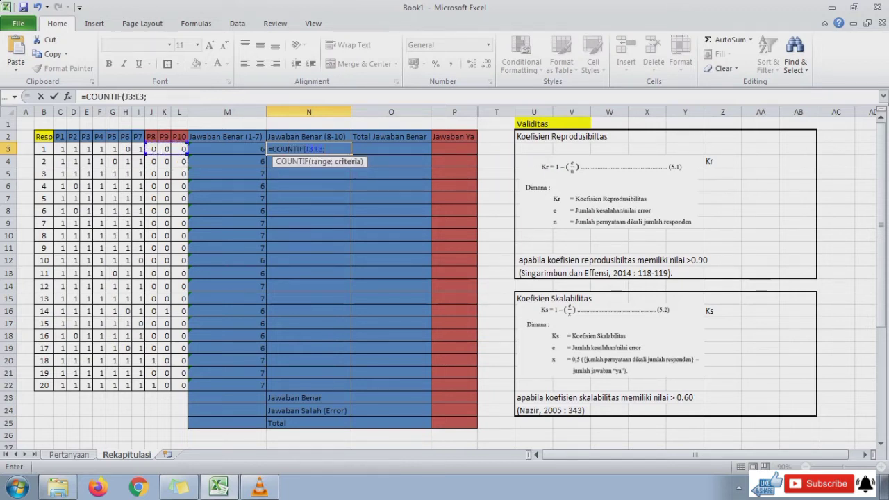
pyautogui.write('0')
pyautogui.press('Return')
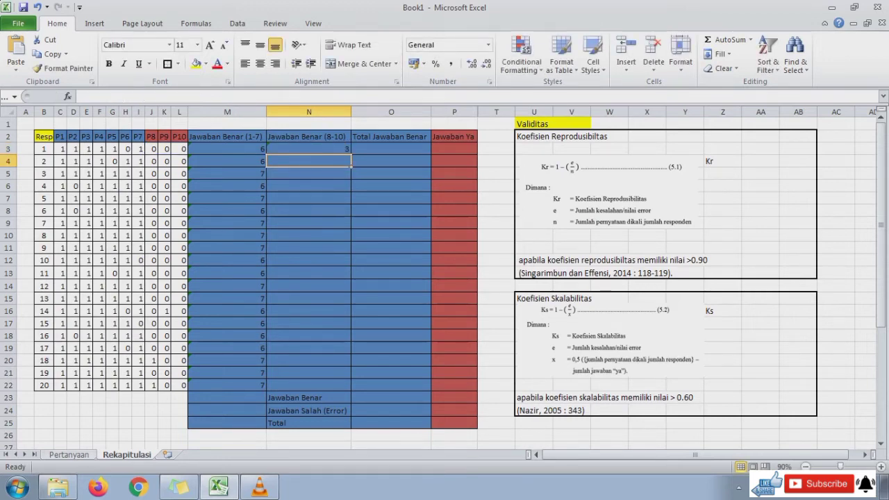
# - On the Pertanyaan sheet, bold the Jawaban Benar answers and scores for questions 8 to 10 (D11:E13)
pyautogui.hotkey('ctrl', 'pageup')
pyautogui.moveTo(434, 256); pyautogui.dragTo(477, 282)
pyautogui.hotkey('ctrl', 'b')
pyautogui.press('Return')
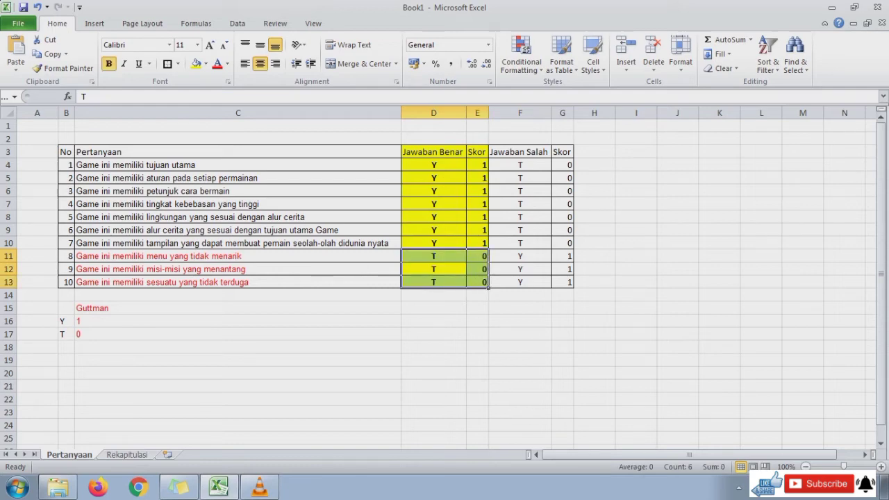
pyautogui.click(434, 295)
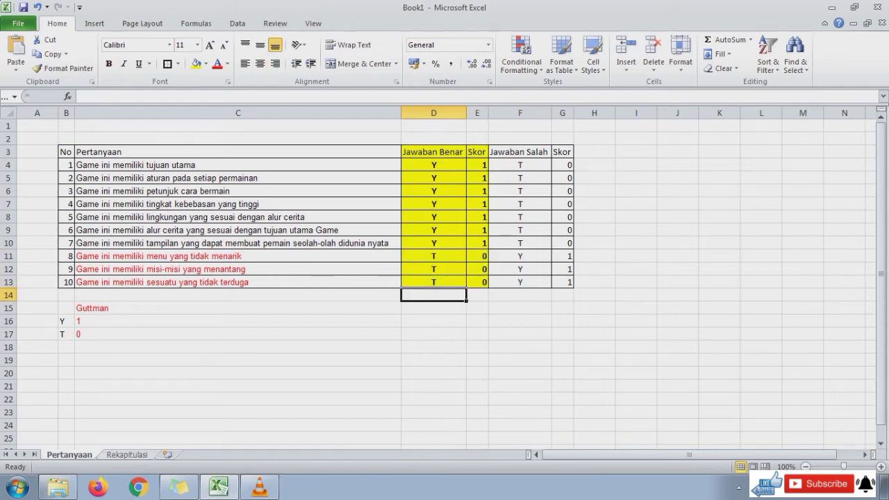
# - Return to the Rekapitulasi sheet and copy the N3 formula down to N22 for all respondents
pyautogui.hotkey('ctrl', 'pagedown')
pyautogui.click(308, 148)
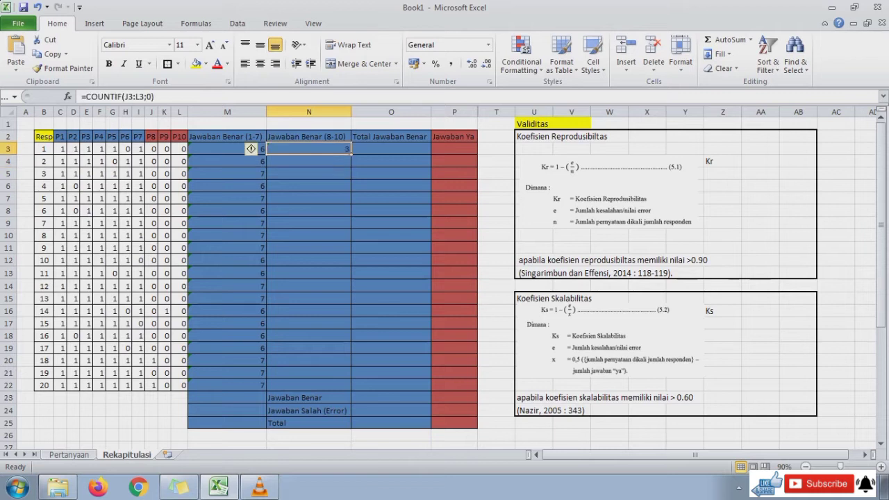
pyautogui.moveTo(351, 153); pyautogui.dragTo(350, 390)
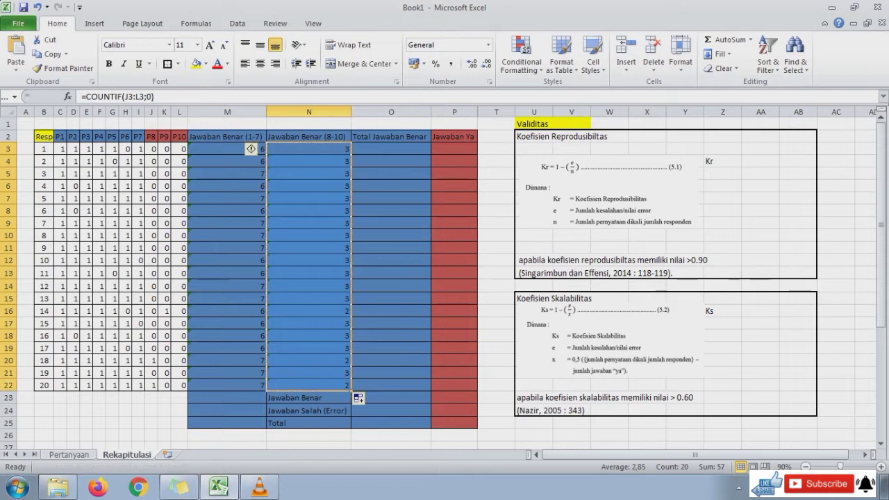
# - Total respondent 1's correct answers in O3 with =SUM(M3:N3) and copy the formula down to O22
pyautogui.click(391, 149)
pyautogui.write('=S')
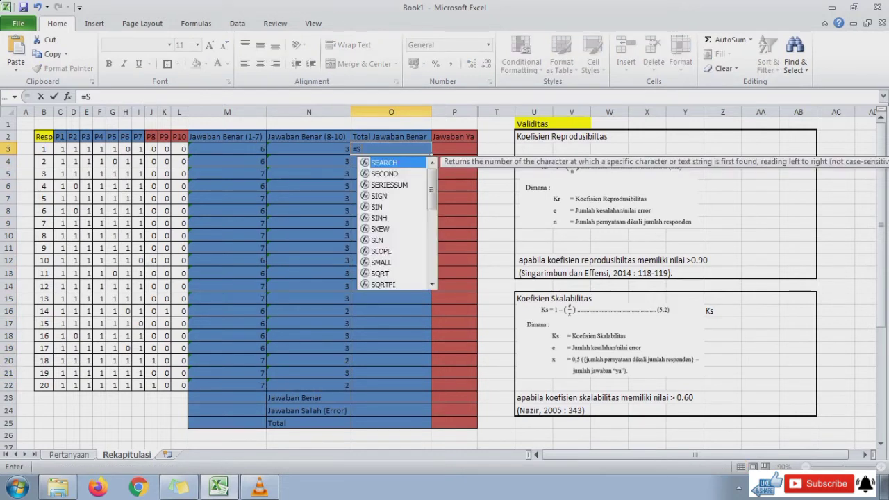
pyautogui.write('UM(')
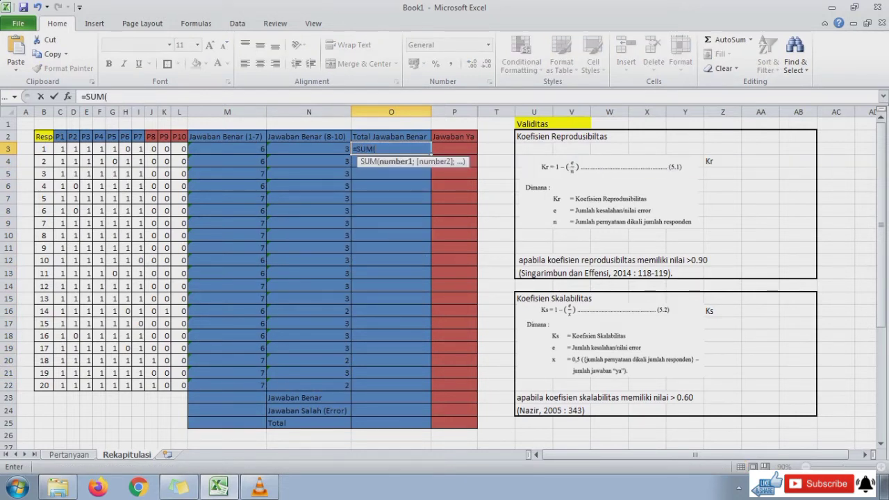
pyautogui.moveTo(208, 149); pyautogui.dragTo(326, 148)
pyautogui.write(')')
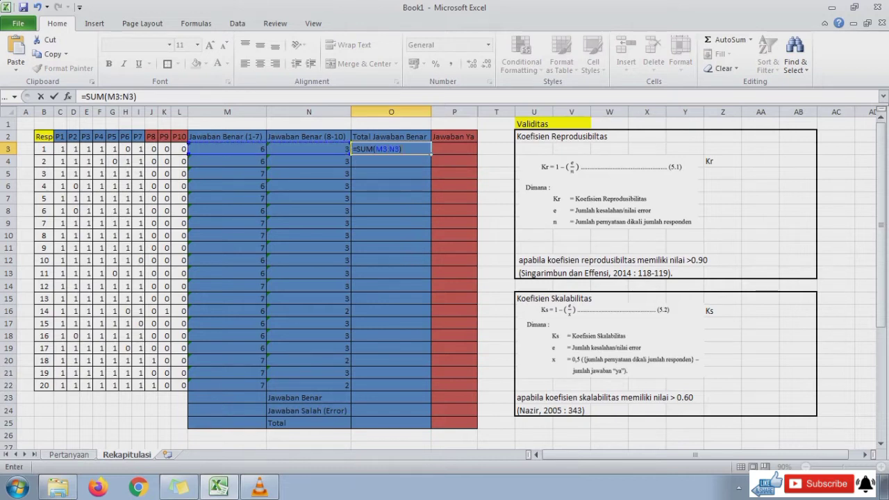
pyautogui.press('Return')
pyautogui.click(390, 148)
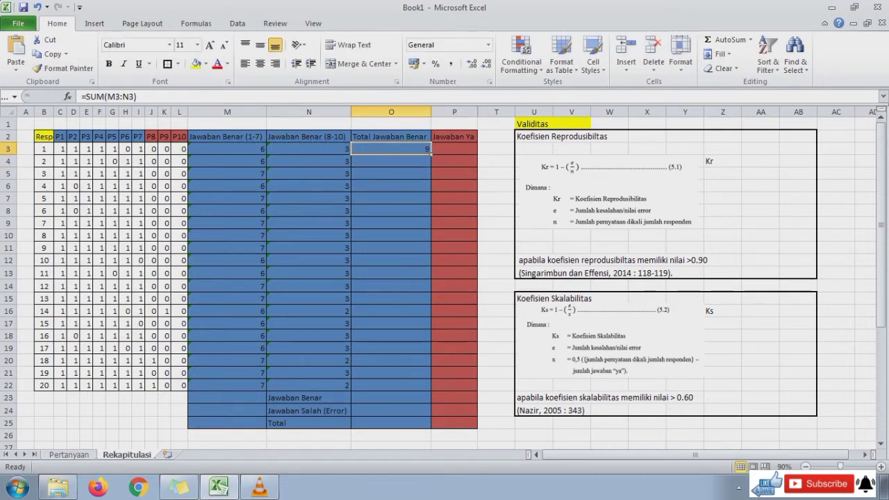
pyautogui.moveTo(431, 153); pyautogui.dragTo(430, 390)
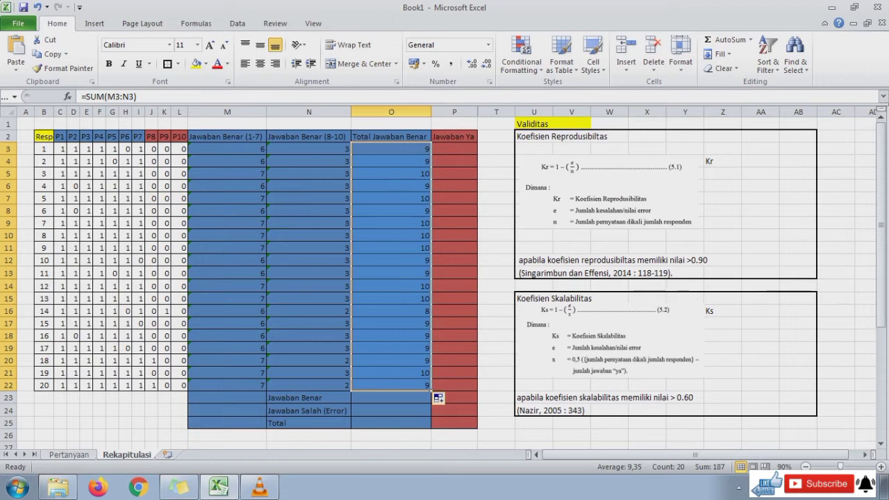
# - Enter =SUM(O3:O22) in O23 to total the correct answers of all respondents
pyautogui.click(391, 397)
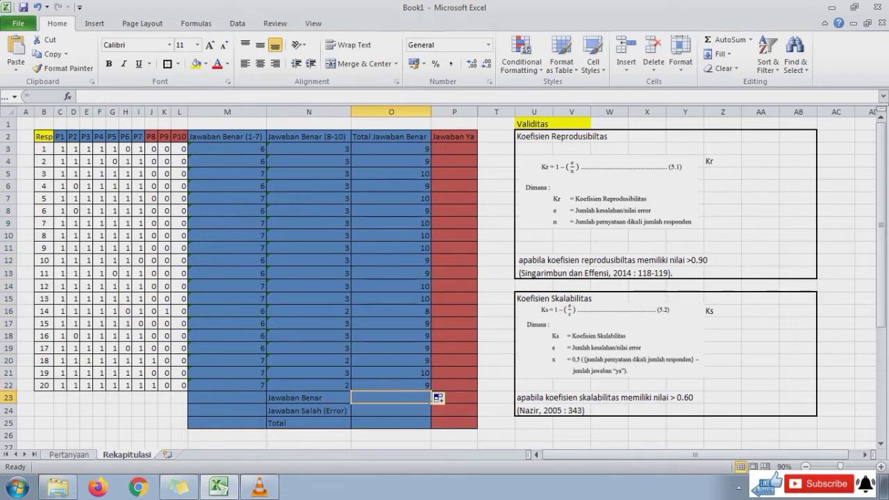
pyautogui.write('=SUM(')
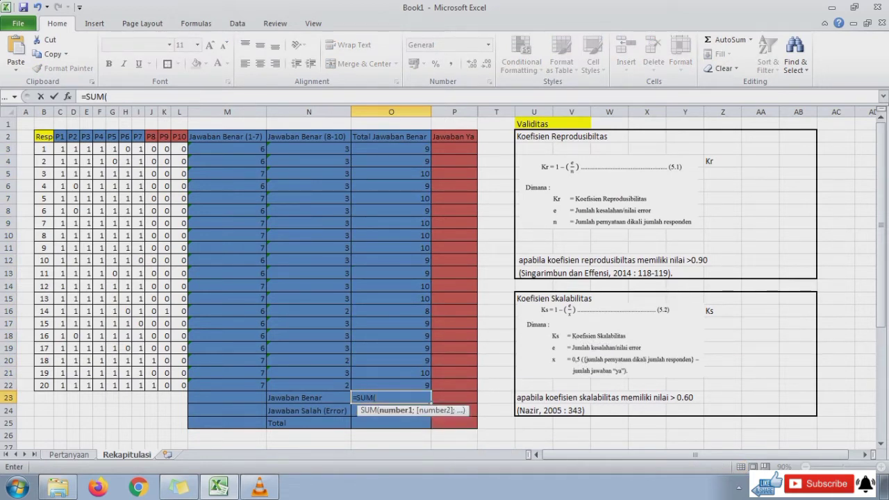
pyautogui.moveTo(423, 148); pyautogui.dragTo(424, 374)
pyautogui.write(')')
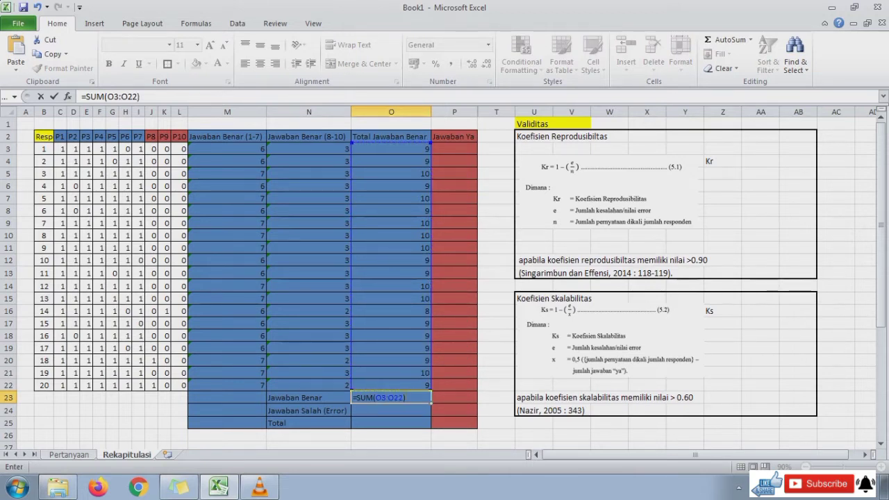
pyautogui.press('Return')
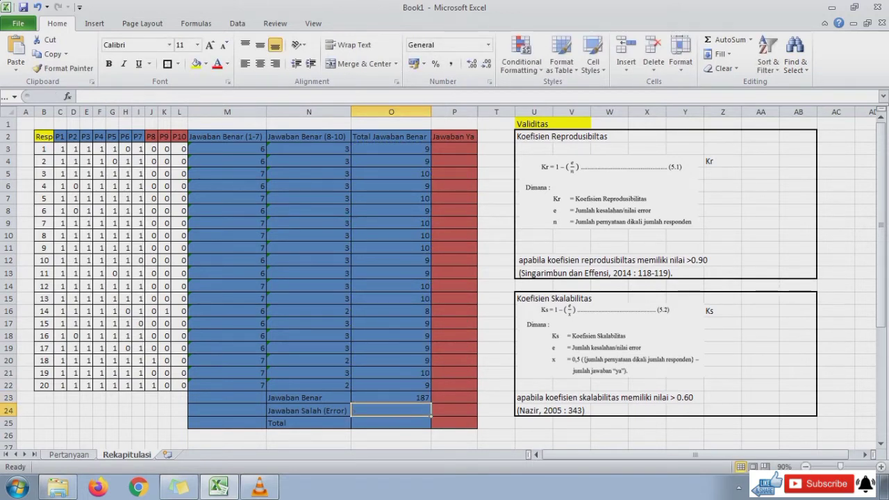
# - Enter =(10*20)-(O23) in O24 to calculate the number of wrong answers (errors)
pyautogui.write('=1')
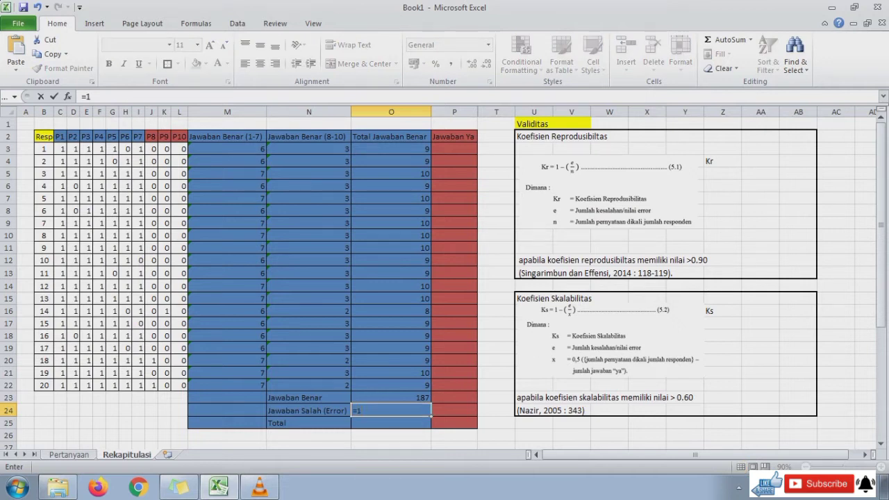
pyautogui.write('0*20')
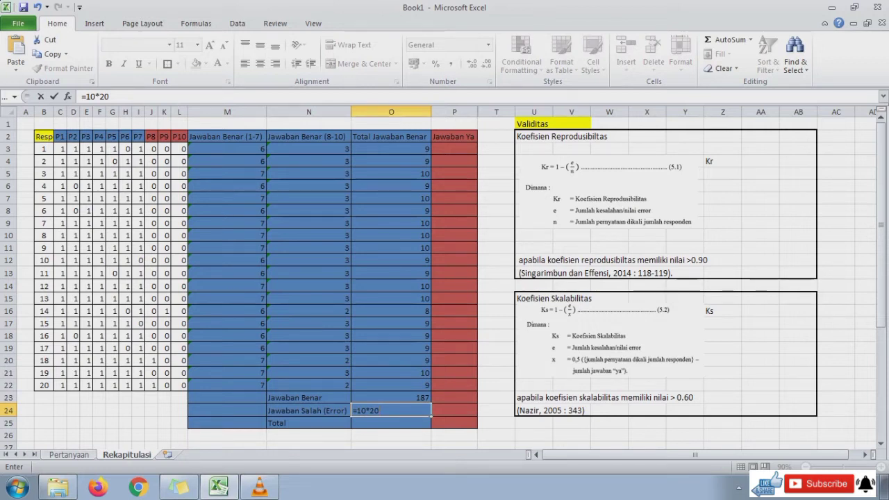
pyautogui.write('-(')
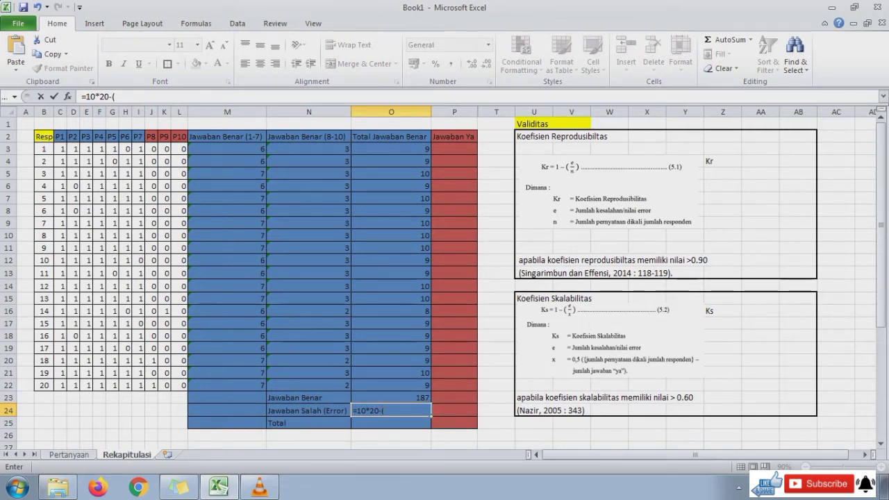
pyautogui.click(391, 397)
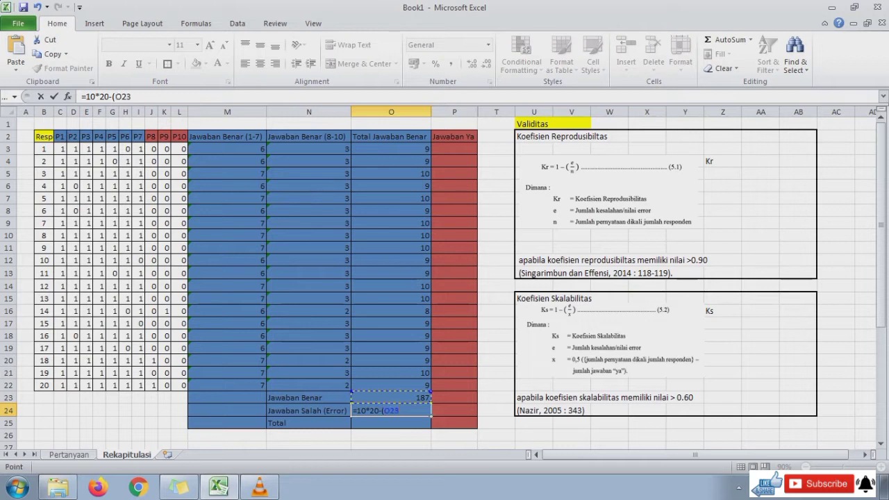
pyautogui.click(132, 96)
pyautogui.write(')')
pyautogui.press('Left')
pyautogui.press('Left')
pyautogui.press('Left')
pyautogui.press('Left')
pyautogui.press('Left')
pyautogui.press('Left')
pyautogui.write(')')
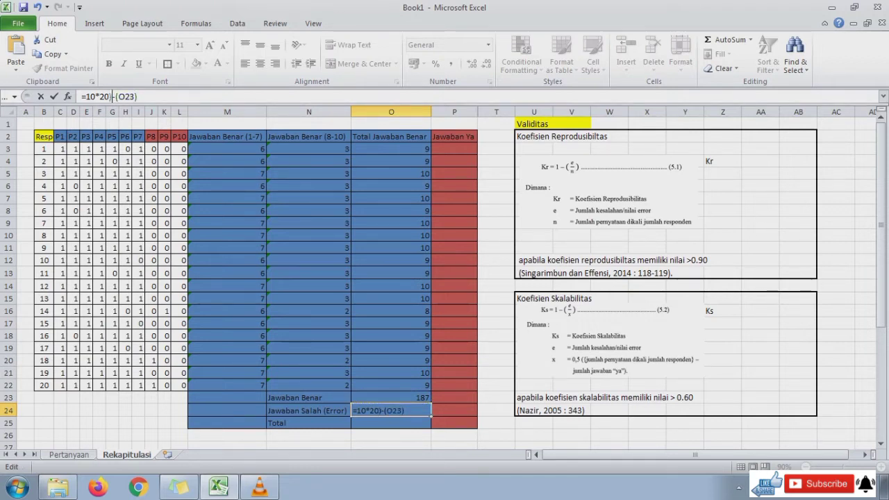
pyautogui.write('(')
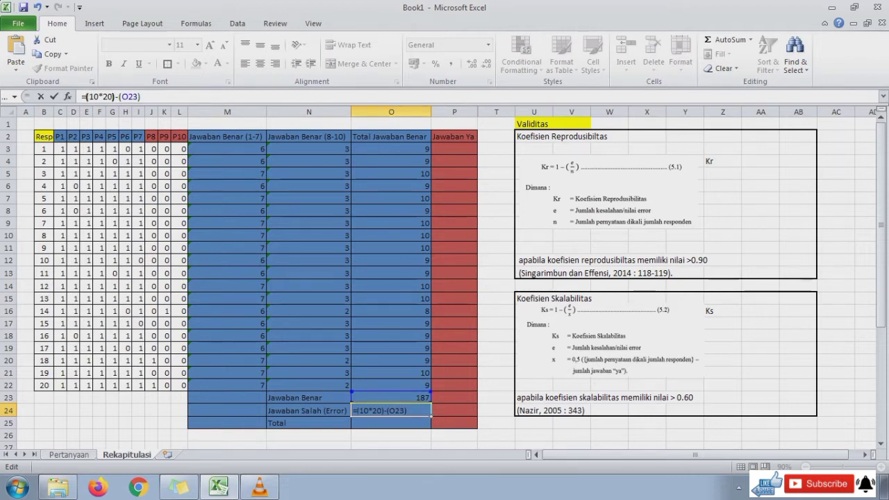
pyautogui.press('Return')
# - Enter =O23+O24 in O25 to add up the correct and wrong answers in the Total row
pyautogui.write('=')
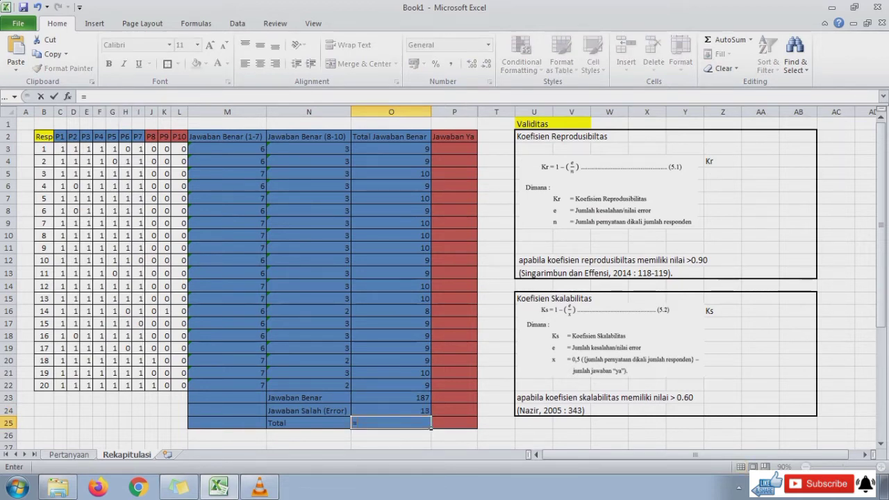
pyautogui.write('O23+')
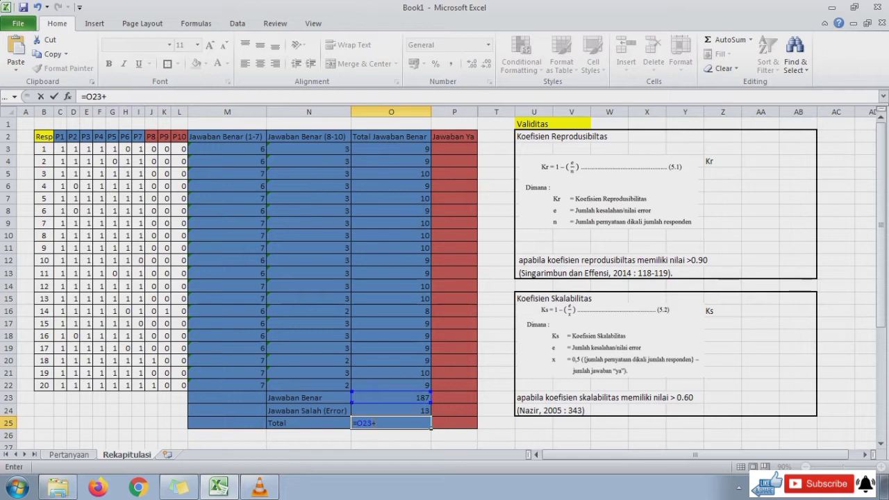
pyautogui.write('O24')
pyautogui.press('Return')
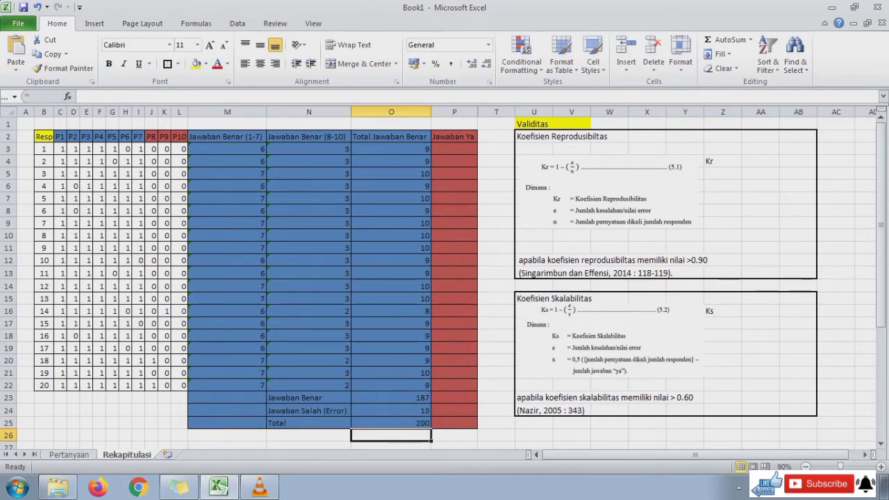
# - Set up the Kr calculation with 1 in AA4, the error count =O24 in AB4 and the total =O25 in AB5
pyautogui.click(759, 160)
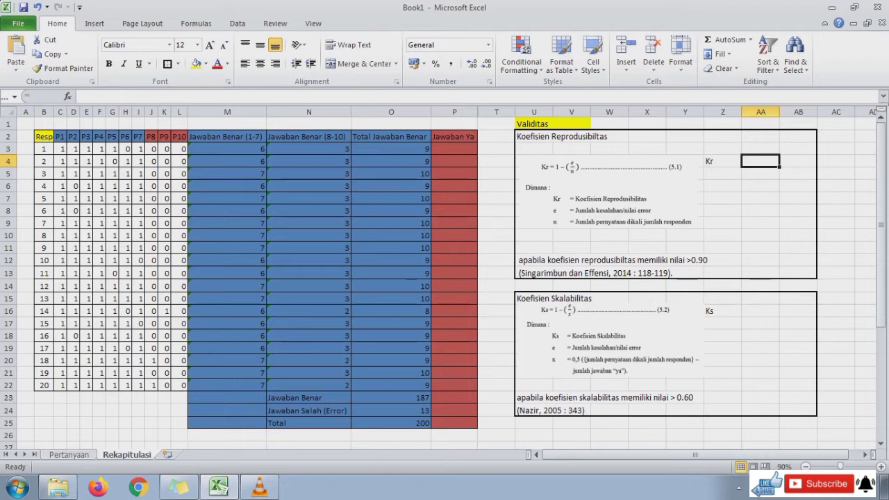
pyautogui.write('1')
pyautogui.press('Tab')
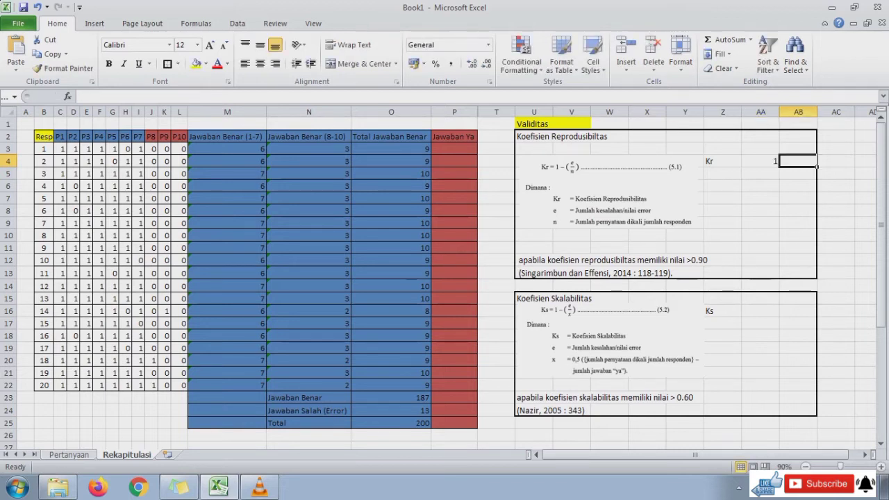
pyautogui.write('=')
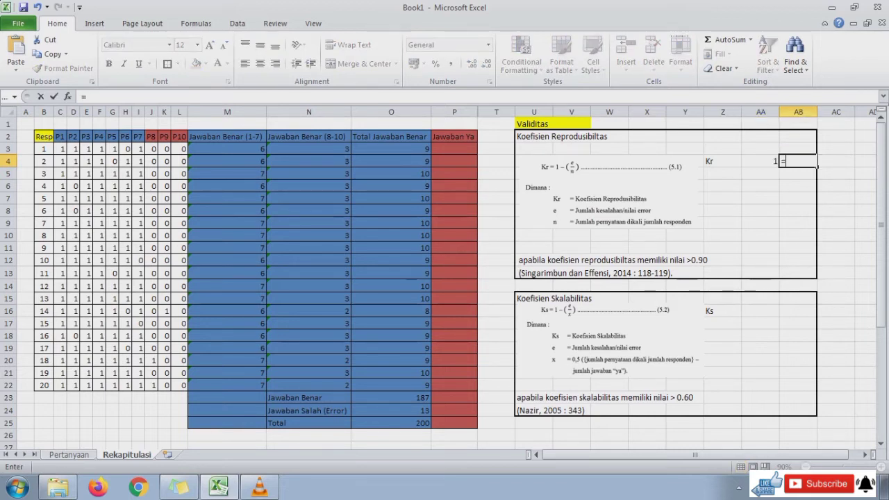
pyautogui.write('O24')
pyautogui.press('Return')
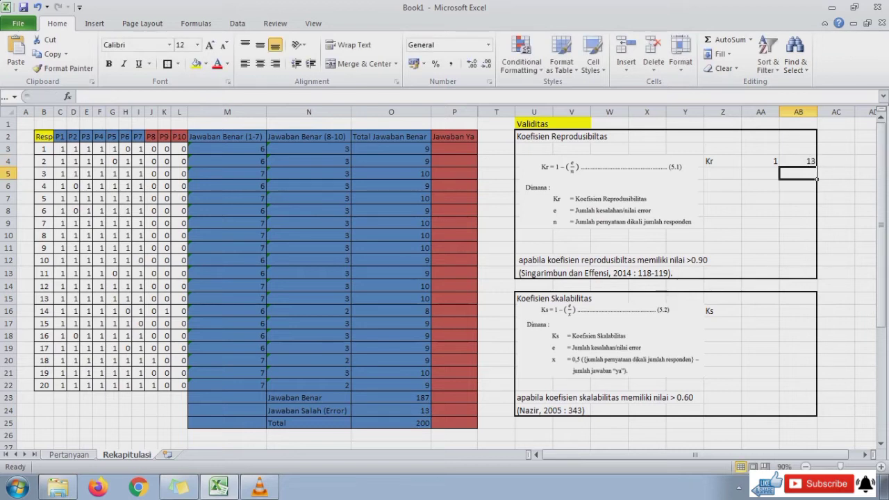
pyautogui.write('=')
pyautogui.click(391, 423)
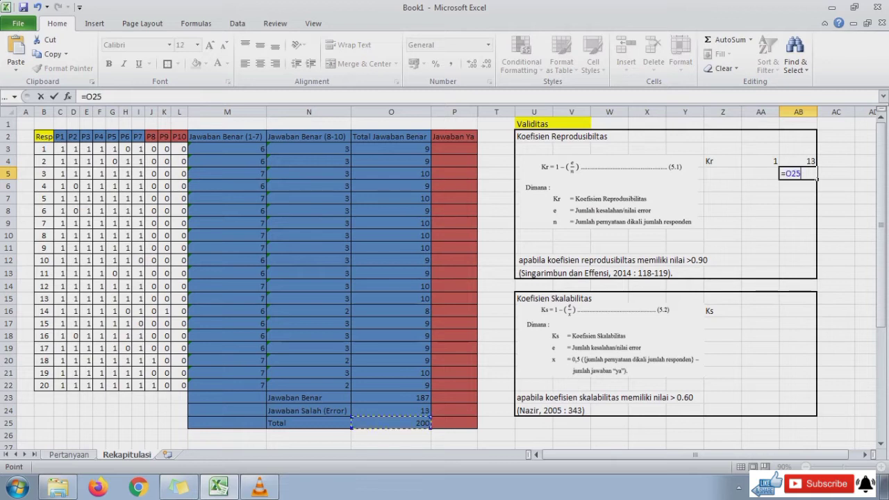
pyautogui.press('Return')
# - Enter 1 in AA6 and divide errors by the total with =AB4/AB5 in AB6
pyautogui.click(760, 185)
pyautogui.write('1')
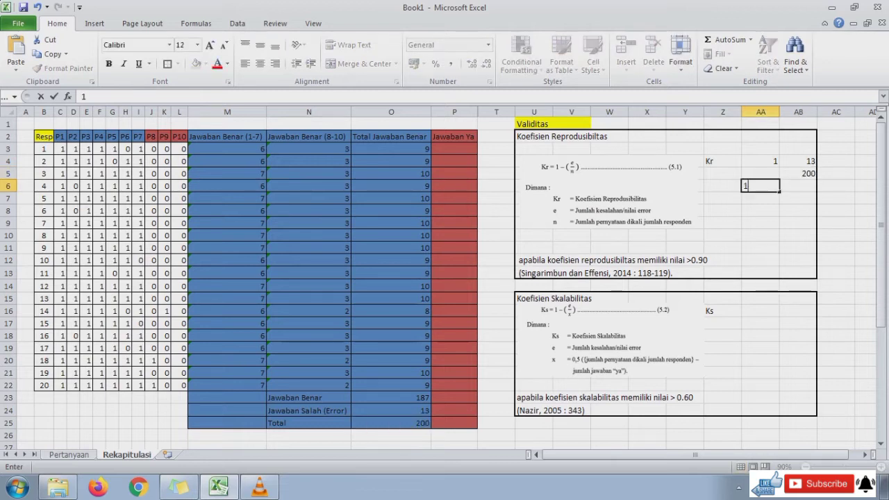
pyautogui.press('Tab')
pyautogui.write('=')
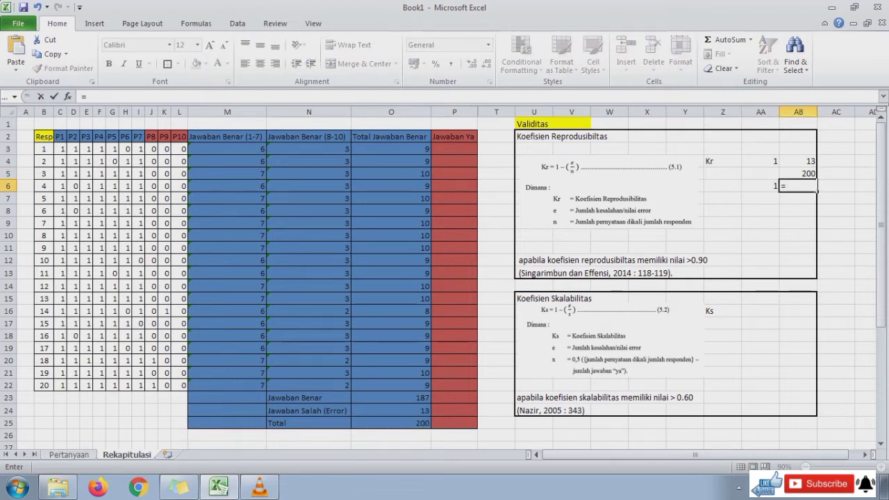
pyautogui.click(792, 161)
pyautogui.write('/')
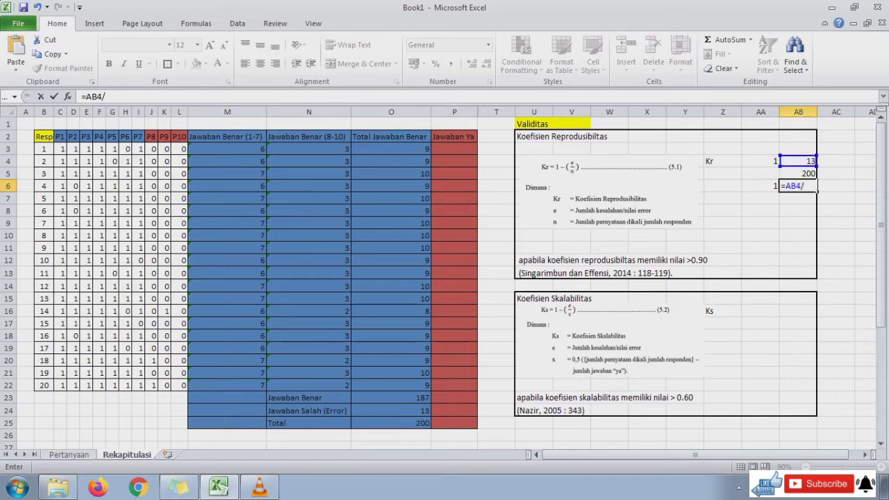
pyautogui.click(782, 172)
pyautogui.press('Return')
# - Calculate the reproducibility coefficient in AA7 by subtracting AB6 from AA6
pyautogui.press('Down')
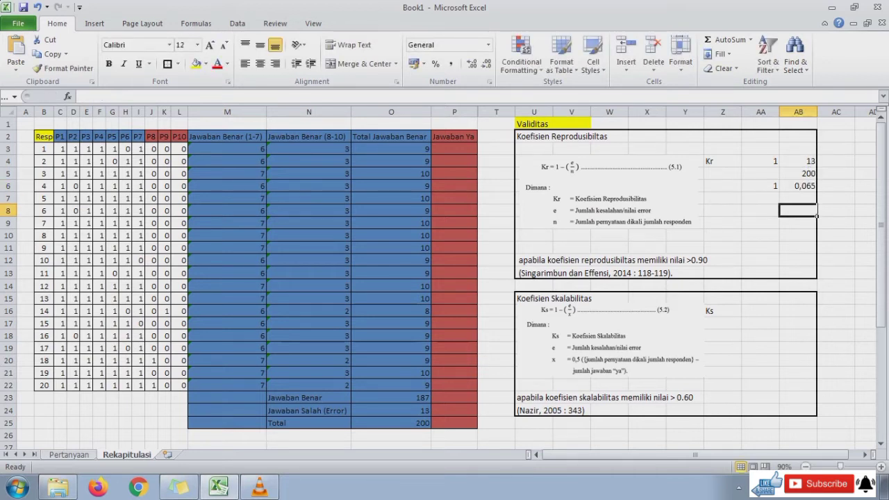
pyautogui.press('Up')
pyautogui.press('Left')
pyautogui.write('=')
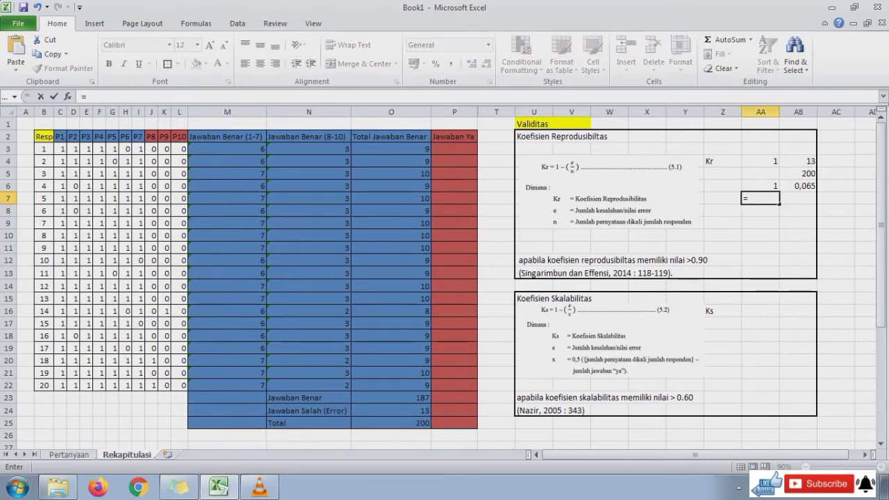
pyautogui.press('Up')
pyautogui.write('-')
pyautogui.click(798, 186)
pyautogui.press('Return')
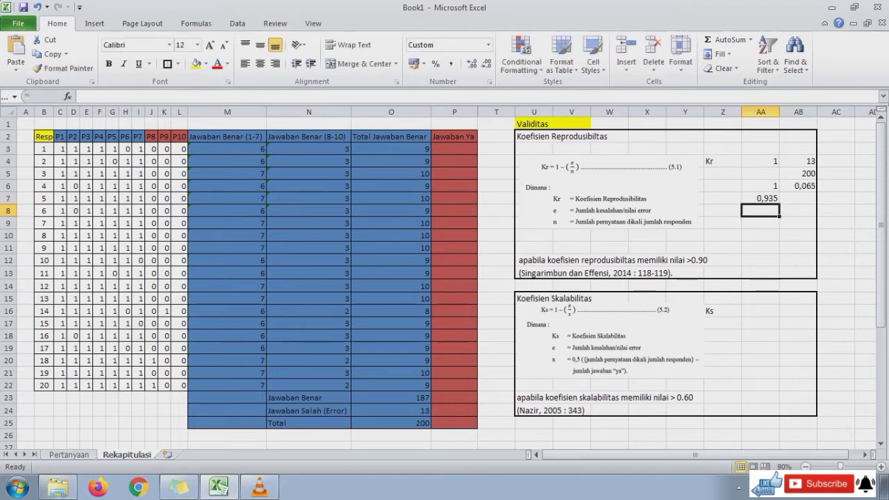
# - Enter the comparison "Nilai = 0,935 > 0,9" in AA12 beside the reproducibility criterion
pyautogui.press('Down')
pyautogui.press('Down')
pyautogui.press('Down')
pyautogui.press('Down')
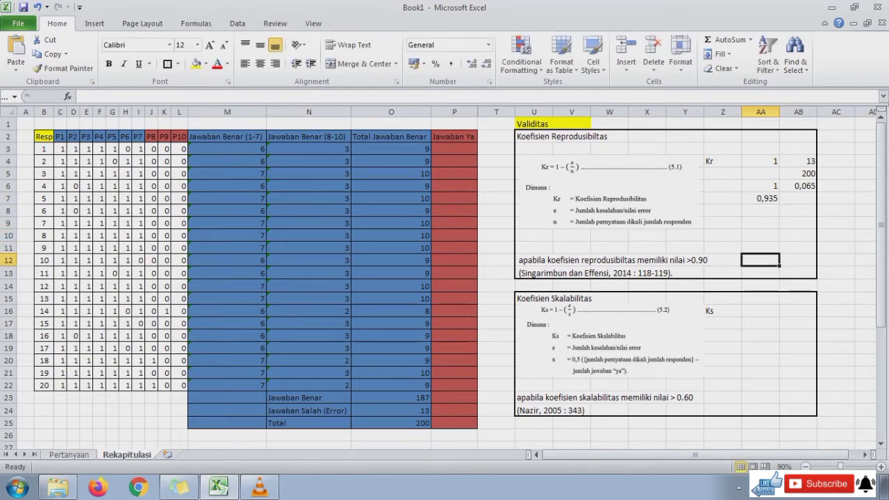
pyautogui.write('Nilai')
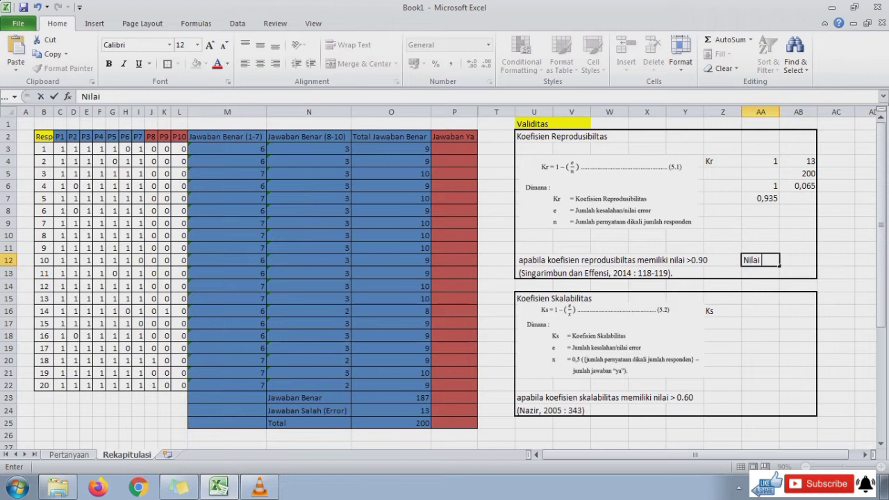
pyautogui.write(' = 0,')
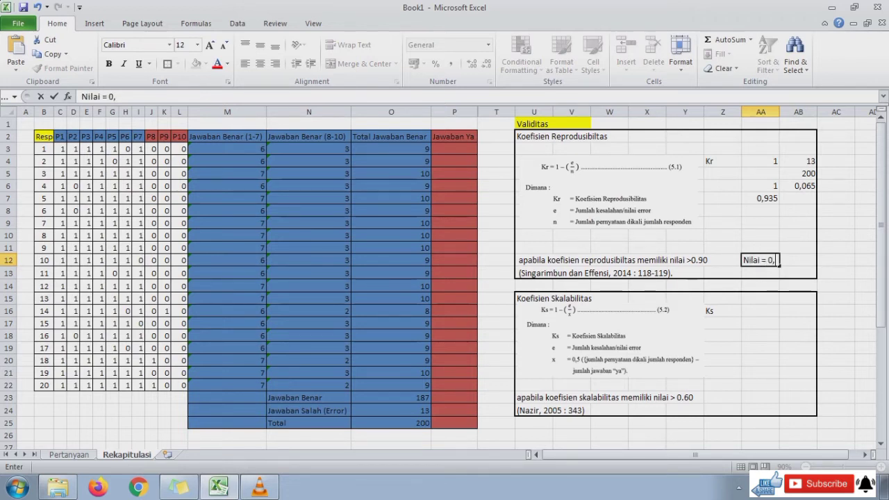
pyautogui.write('935 > 0,9')
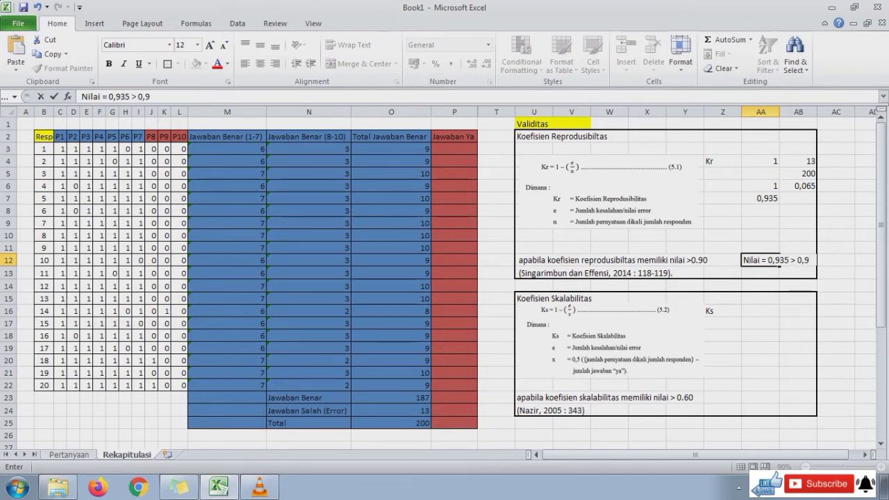
pyautogui.press('Return')
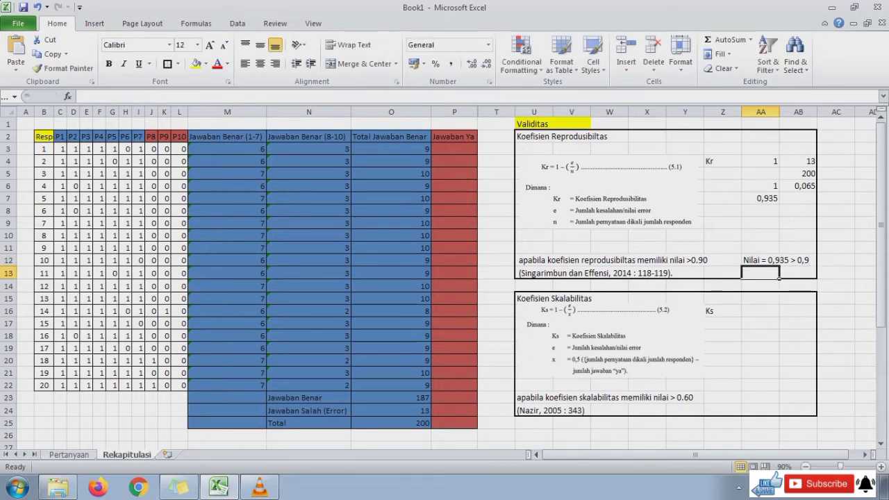
# - Write the conclusion "Memenuhi Koefisien Reprodusibiltas" in AA13, reusing the coefficient name from U2
pyautogui.write('Memenuhi')
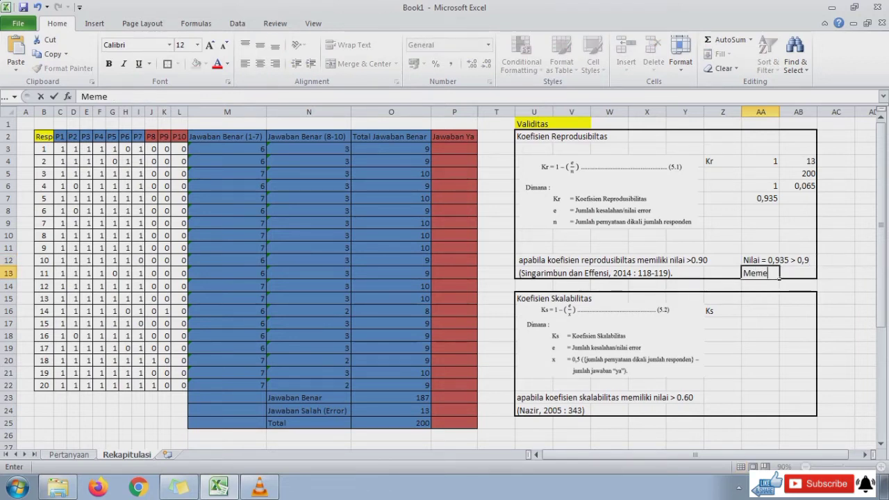
pyautogui.press('Return')
pyautogui.click(779, 274)
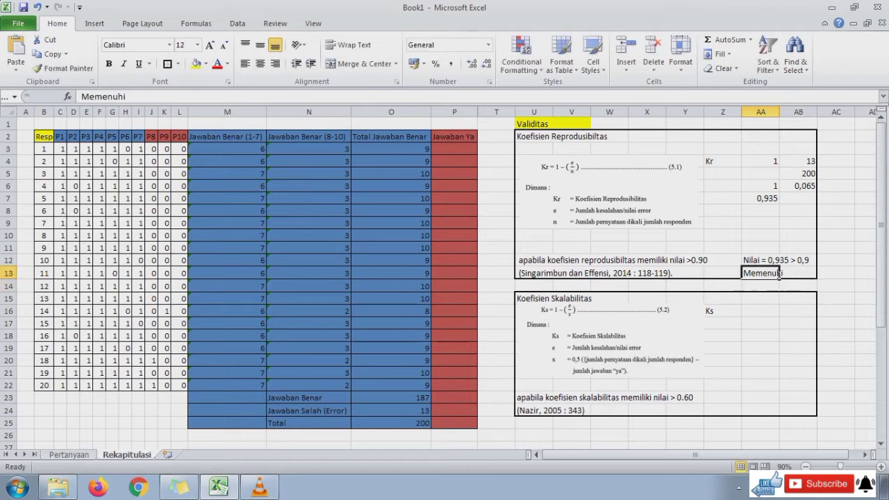
pyautogui.click(552, 137)
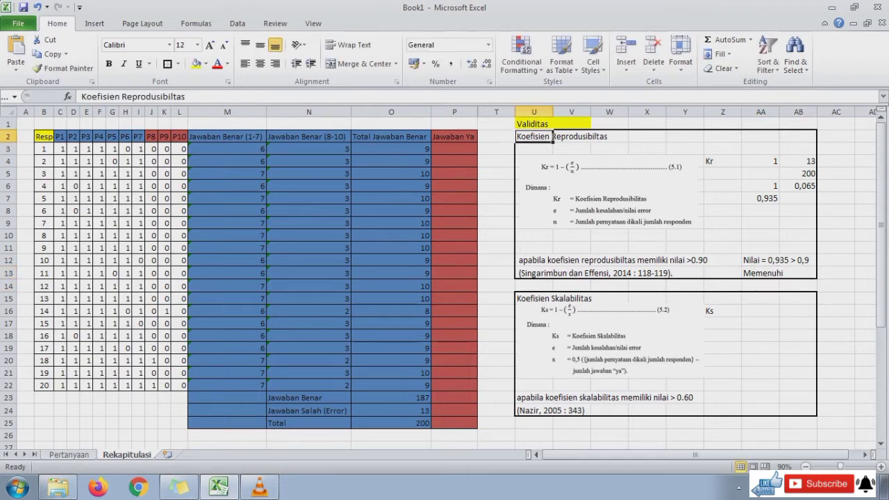
pyautogui.doubleClick(552, 136)
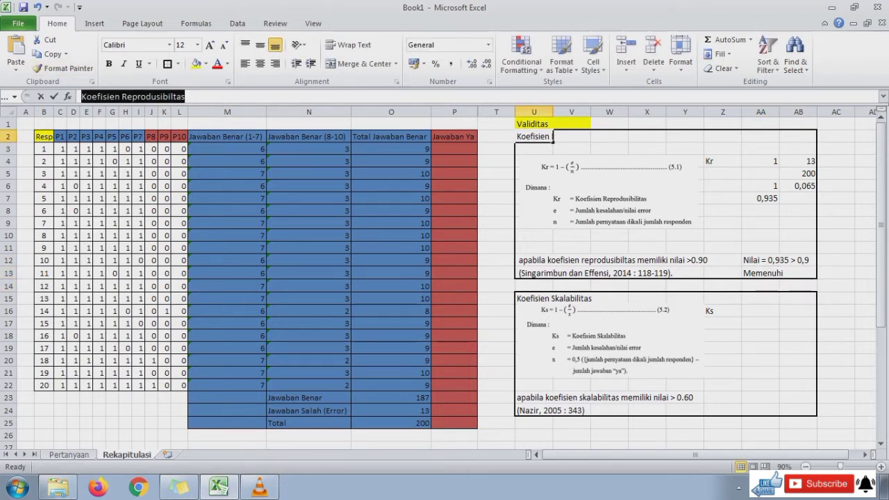
pyautogui.press('Return')
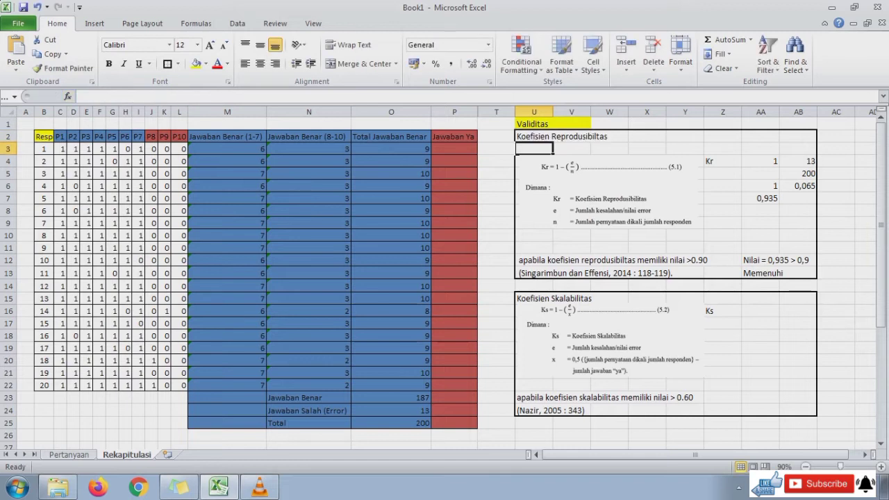
pyautogui.click(777, 274)
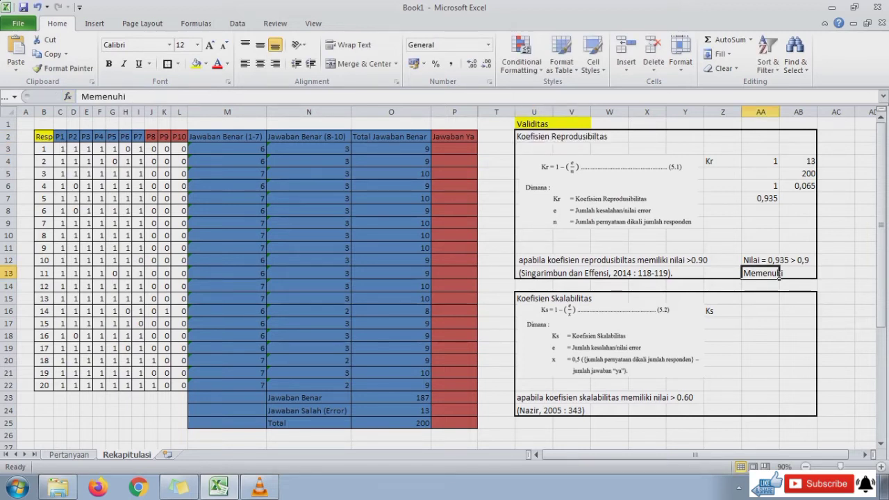
pyautogui.click(128, 96)
pyautogui.write('Koefisien Reprodusibiltas')
pyautogui.press('Return')
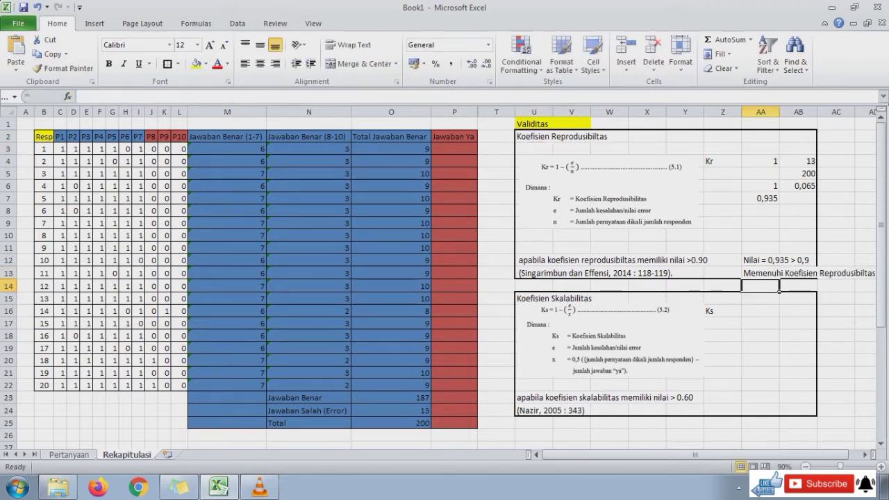
# - Set up the Ks calculation with 1 in AA16 and the error count =O24 in AB16
pyautogui.press('Right')
pyautogui.press('Right')
pyautogui.press('Right')
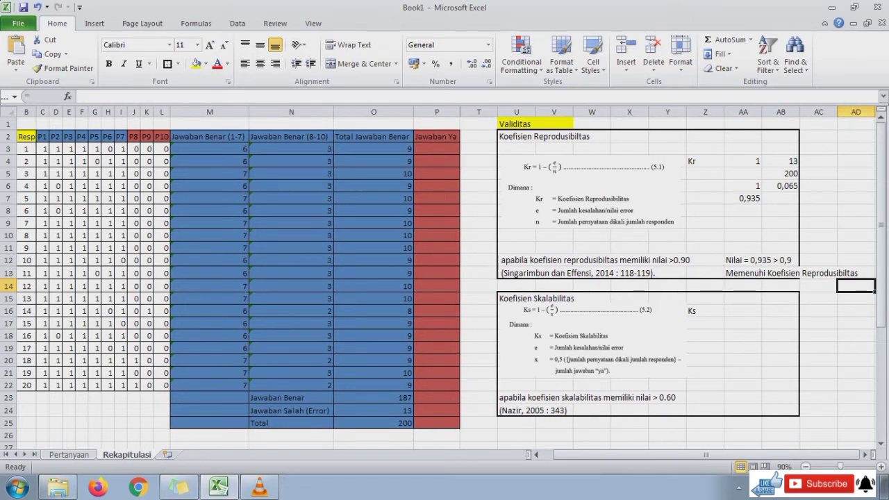
pyautogui.click(592, 340)
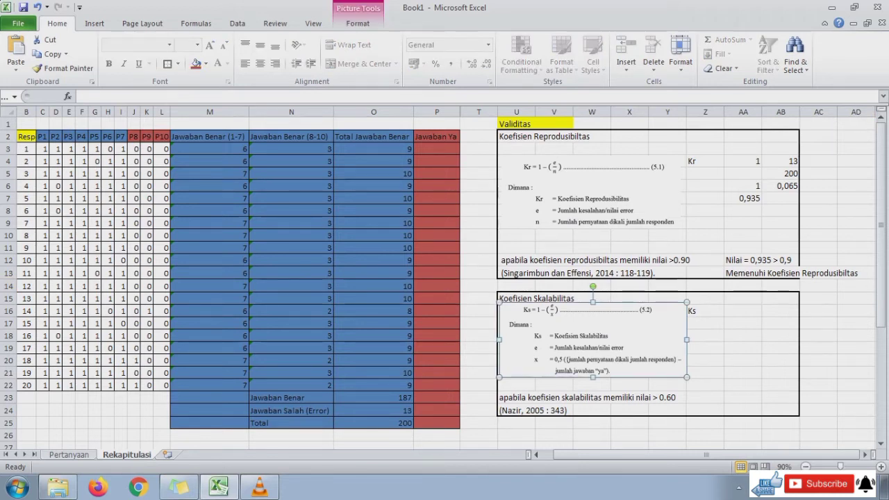
pyautogui.click(742, 298)
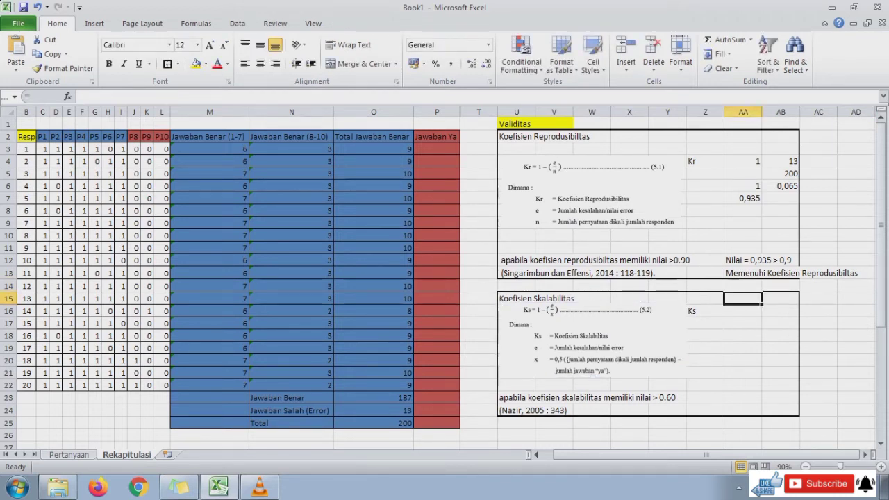
pyautogui.click(742, 310)
pyautogui.write('1')
pyautogui.press('Tab')
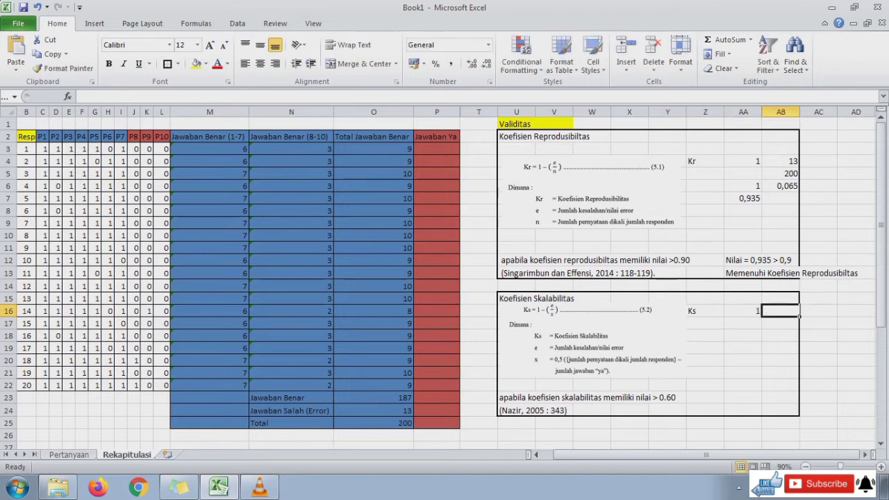
pyautogui.write('=')
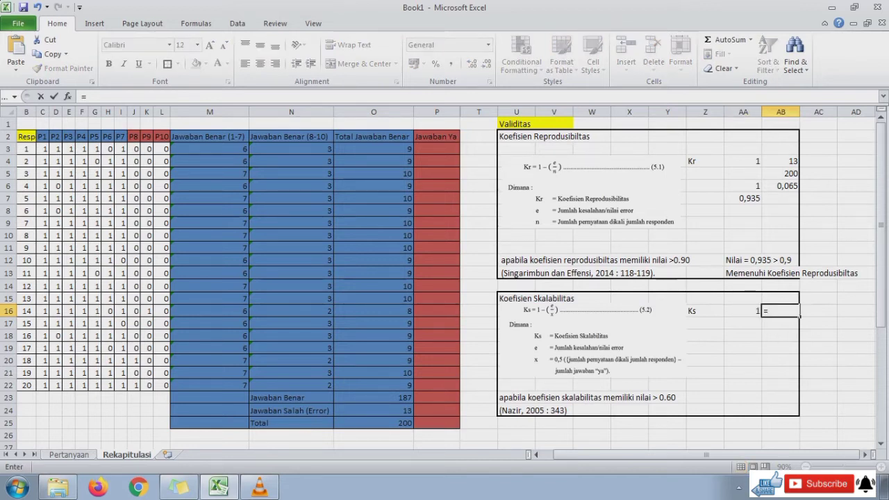
pyautogui.click(373, 411)
pyautogui.press('Return')
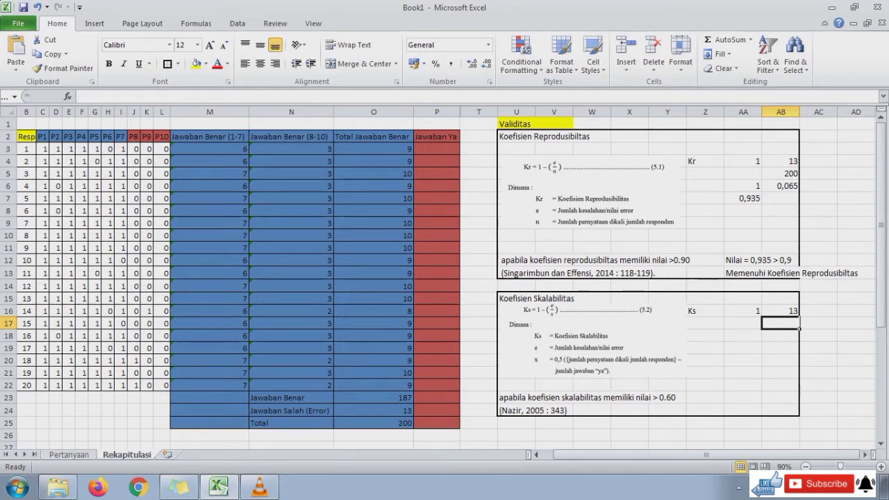
# - Enter the factor 0,5 in AB17 and the total of 200 answers in AC17
pyautogui.write('0,5')
pyautogui.press('Return')
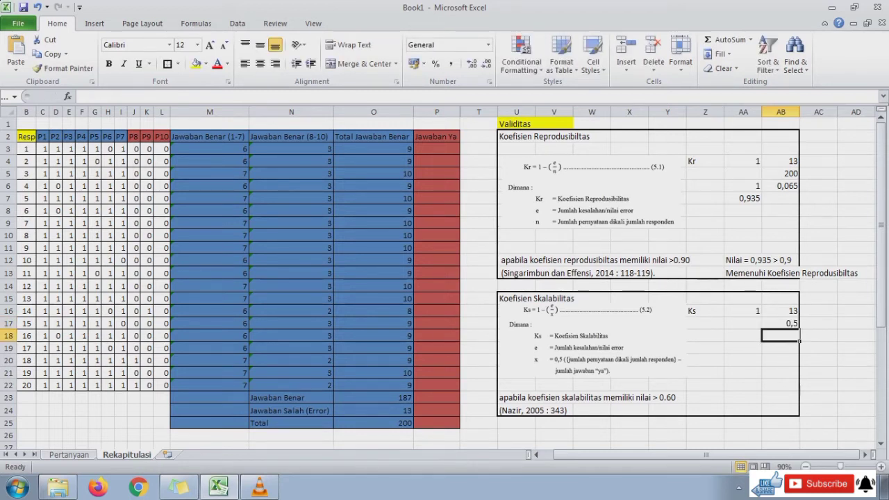
pyautogui.click(779, 323)
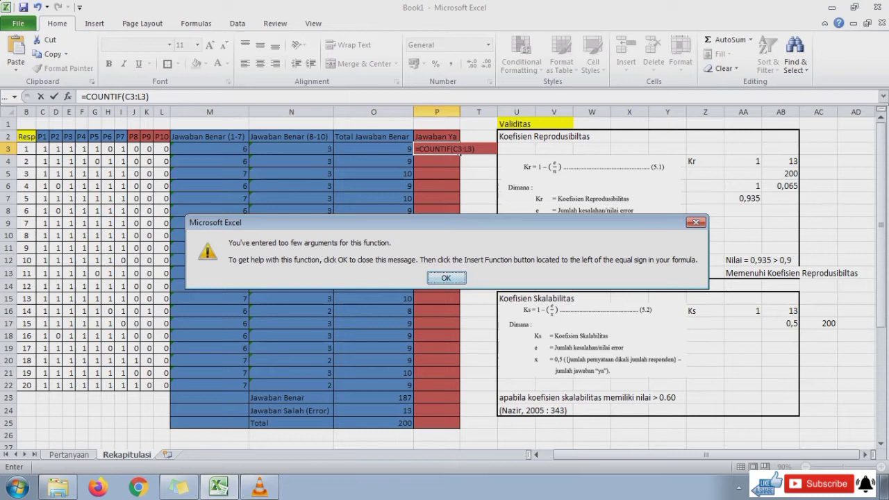
# - Count each respondent's yes answers in the Jawaban Ya column with =COUNTIF(C3:L3;1) in P3, filled down to P22
pyautogui.press('Return')
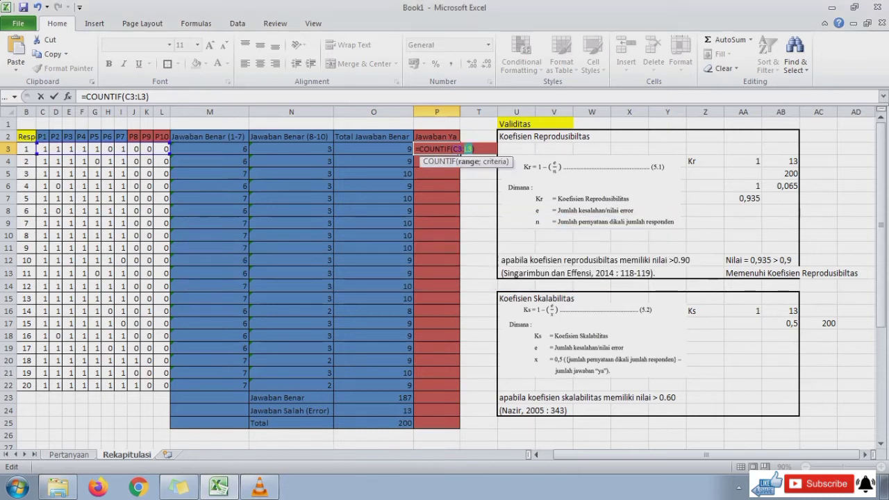
pyautogui.click(474, 149)
pyautogui.press('Left')
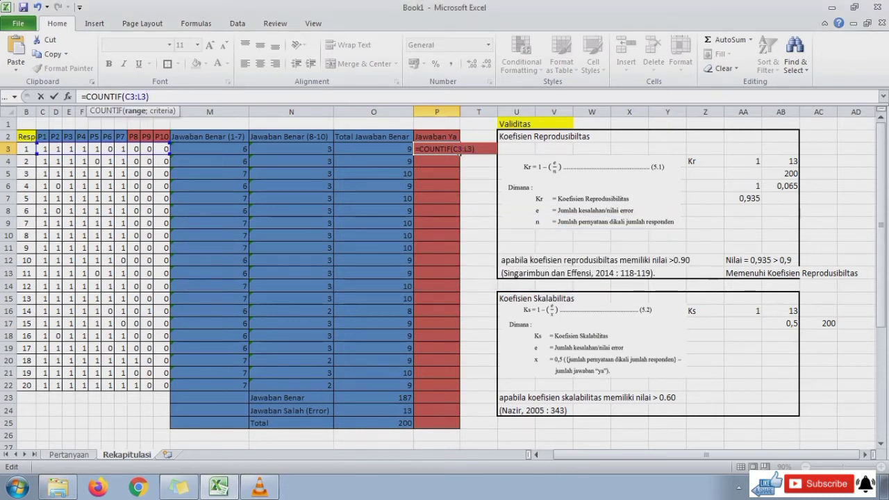
pyautogui.write(';1')
pyautogui.press('Return')
pyautogui.press('Up')
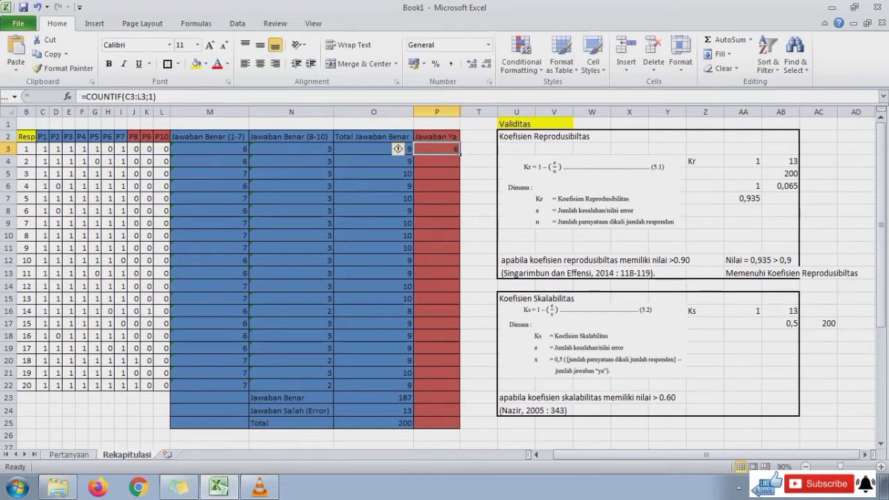
pyautogui.moveTo(458, 153); pyautogui.dragTo(459, 391)
# - Total the yes answers in P23 with =SUM(P3:P22)
pyautogui.click(448, 398)
pyautogui.write('=')
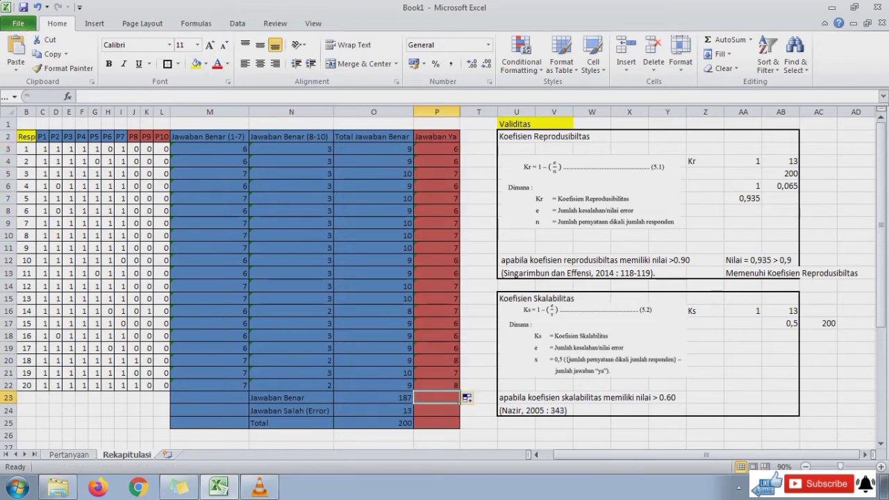
pyautogui.write('sum(')
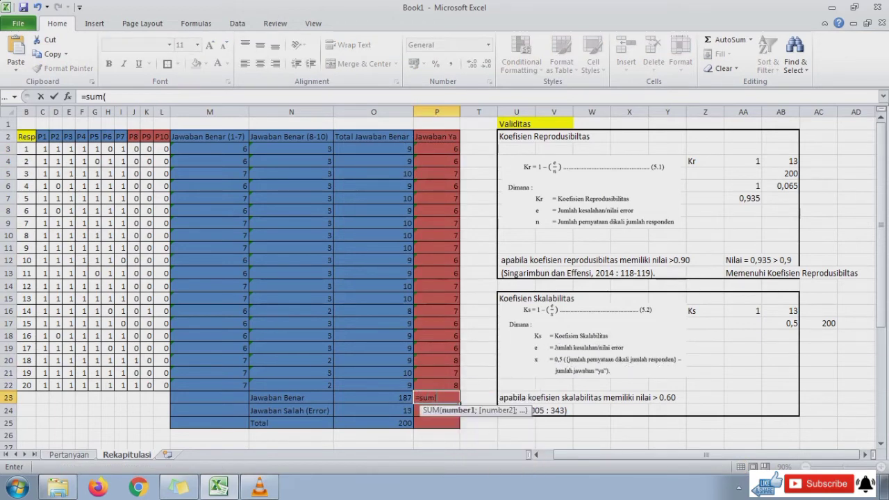
pyautogui.moveTo(448, 149); pyautogui.dragTo(455, 385)
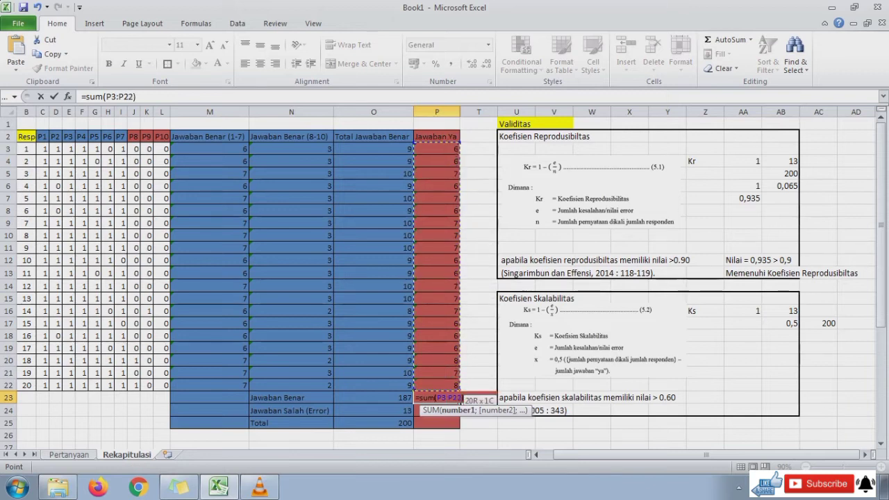
pyautogui.press('Return')
pyautogui.click(458, 401)
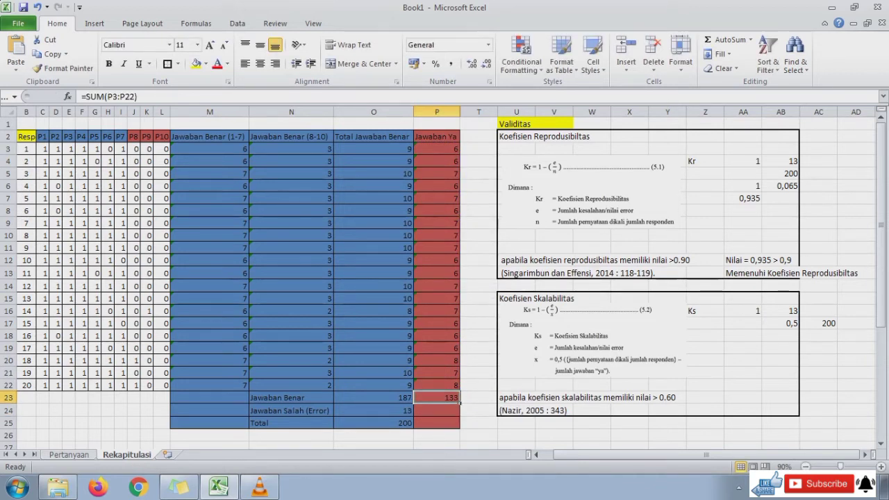
# - Bring the total of yes answers into AD17 with =P23
pyautogui.click(856, 322)
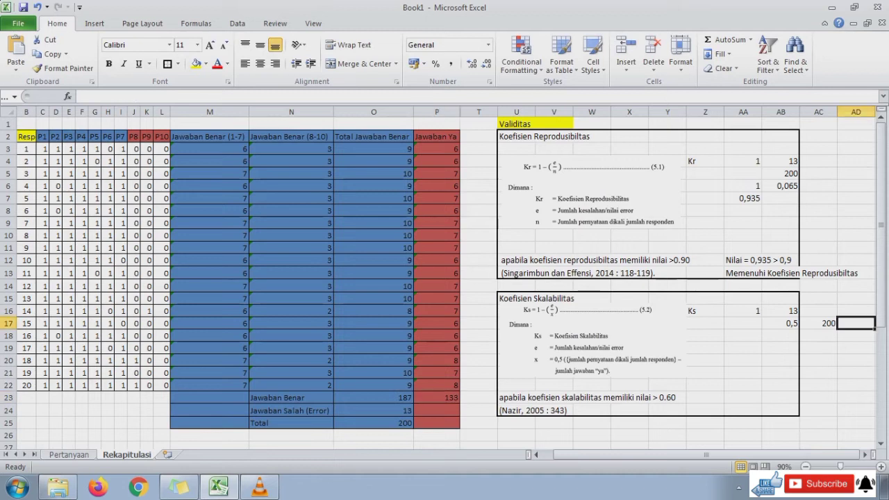
pyautogui.write('=')
pyautogui.click(452, 398)
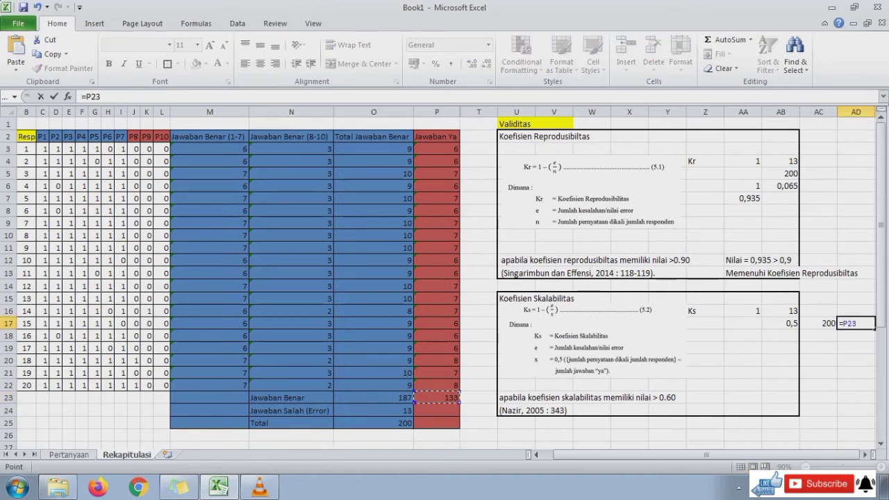
pyautogui.press('Return')
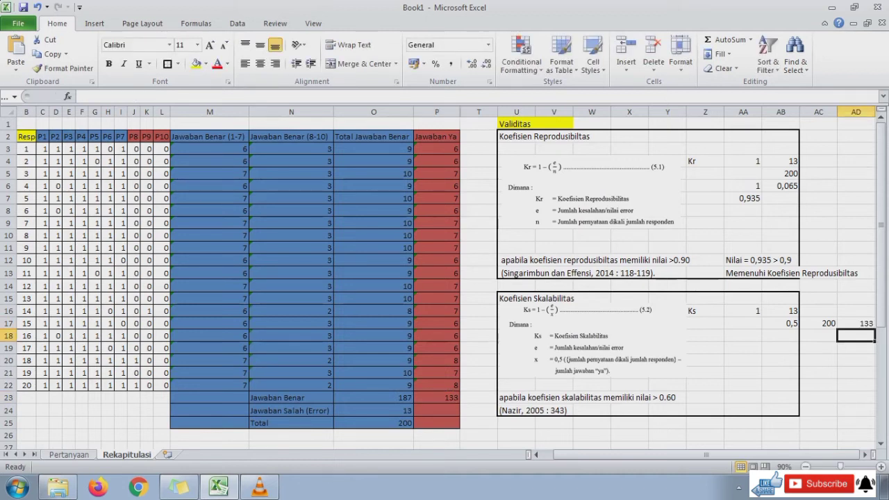
# - Enter 1 in AA18 and repeat the error count in AB18 with =AB16
pyautogui.press('Up')
pyautogui.press('Left')
pyautogui.press('Left')
pyautogui.press('Down')
pyautogui.press('Left')
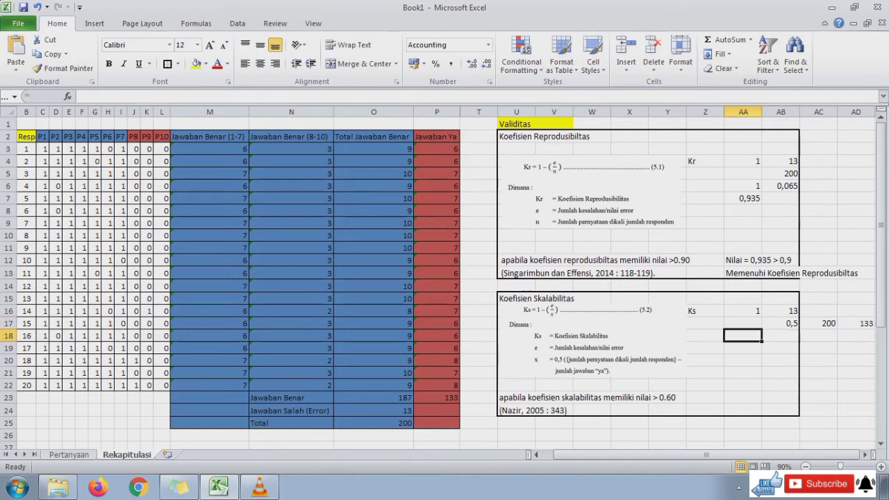
pyautogui.write('1')
pyautogui.press('Tab')
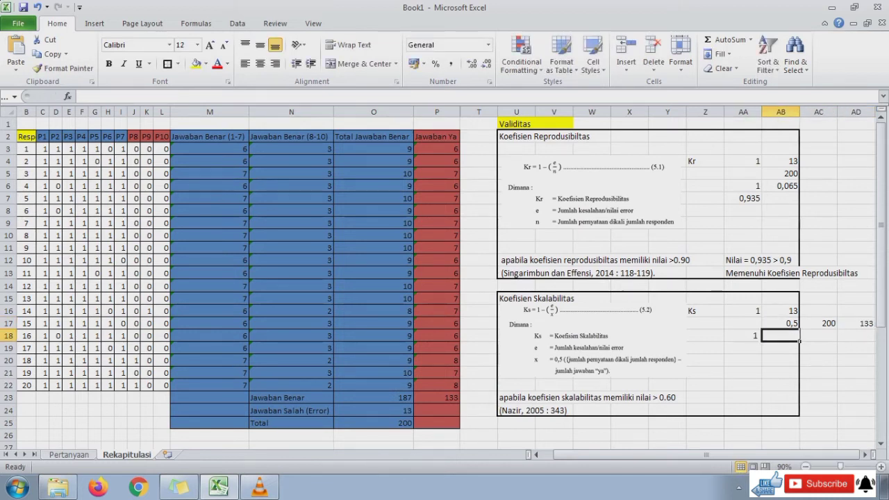
pyautogui.write('=')
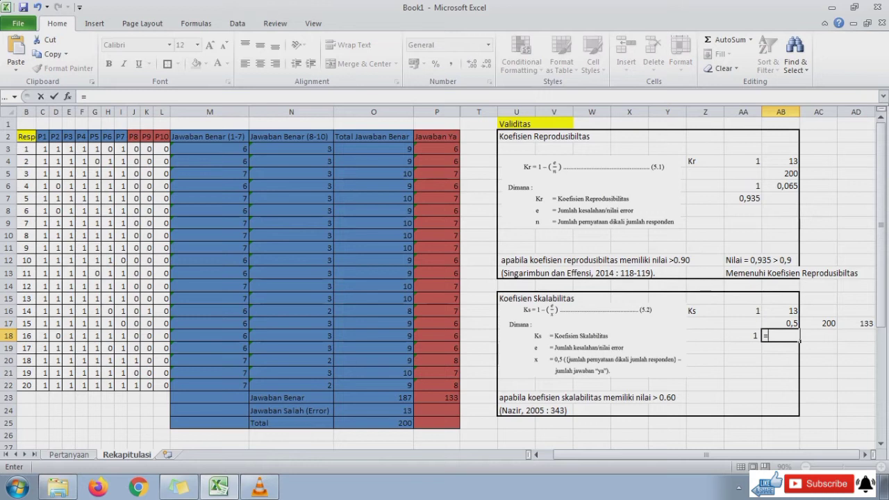
pyautogui.press('Up')
pyautogui.press('Up')
pyautogui.press('Return')
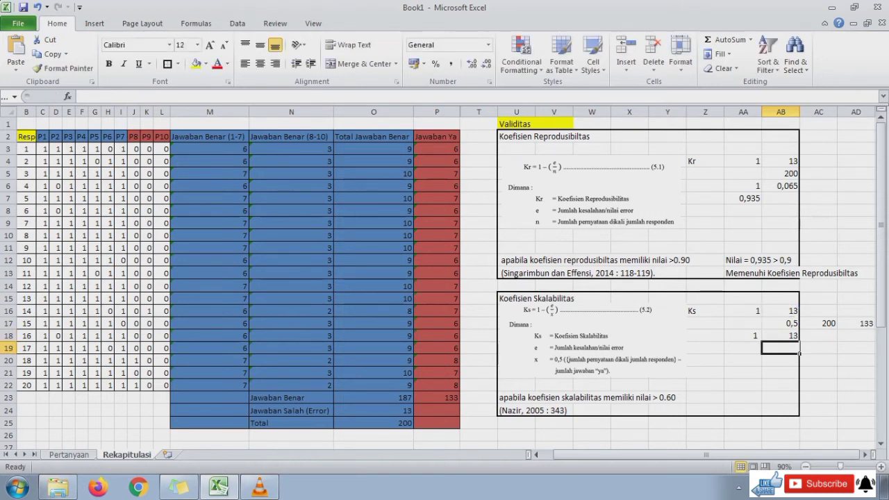
# - Calculate the Ks denominator x in AB19 with =AB17*(AC17-AD17)
pyautogui.write('=')
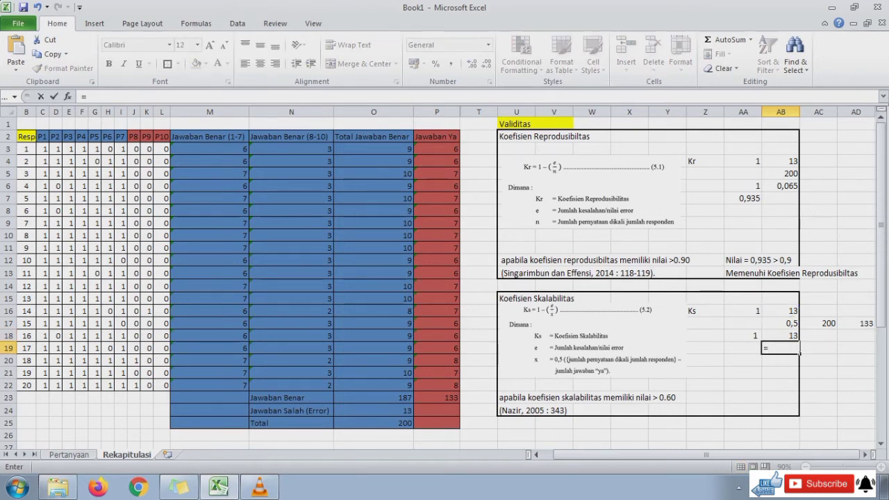
pyautogui.press('Up')
pyautogui.press('Up')
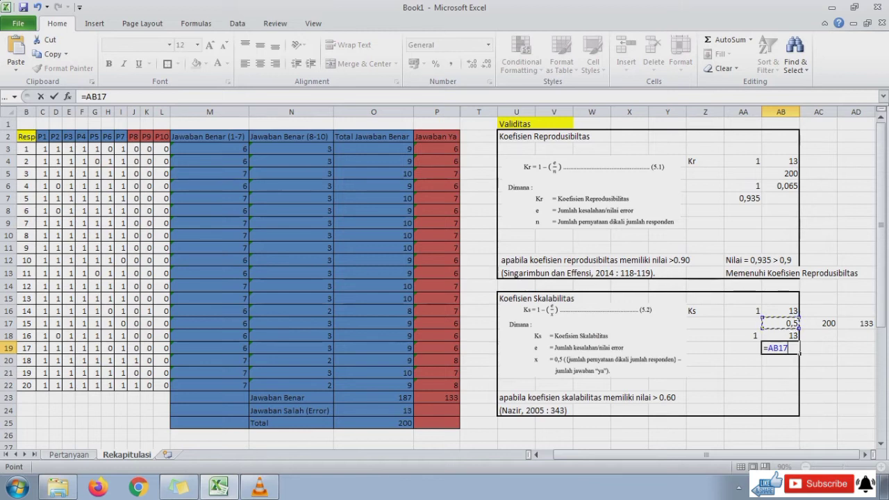
pyautogui.write('*(')
pyautogui.press('Up')
pyautogui.press('Up')
pyautogui.press('Right')
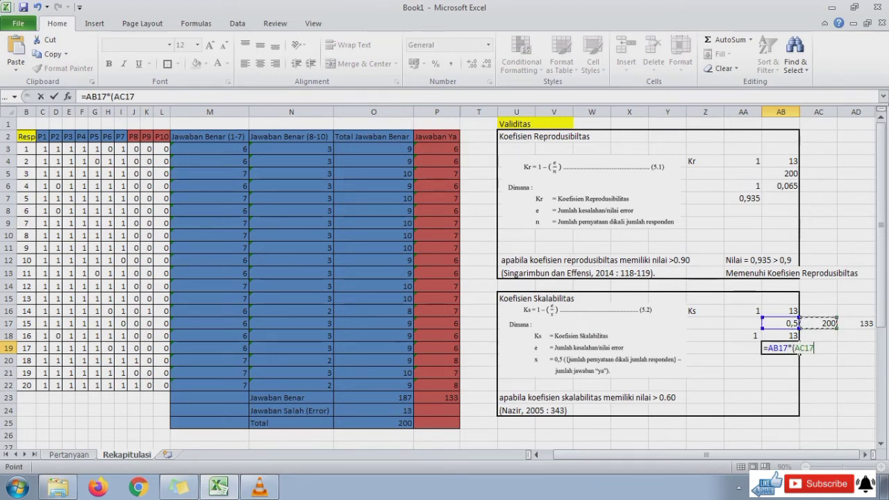
pyautogui.write('-')
pyautogui.press('Up')
pyautogui.press('Up')
pyautogui.press('Right')
pyautogui.press('Right')
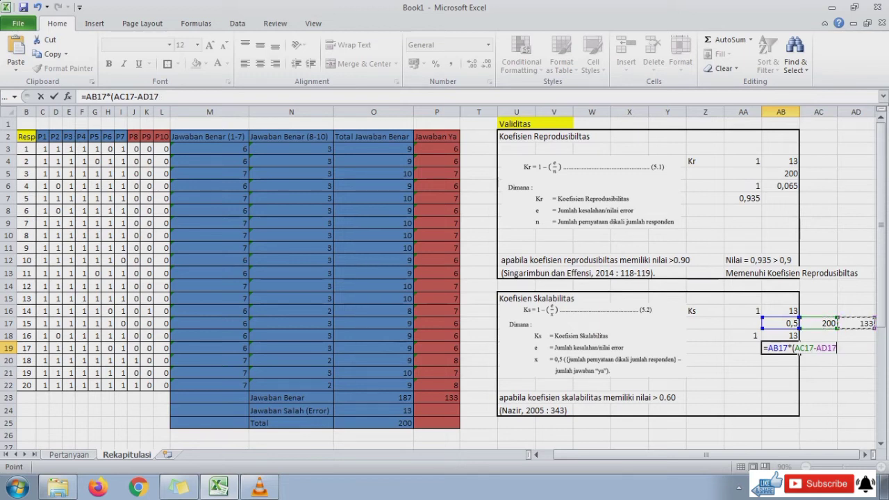
pyautogui.write(')')
pyautogui.press('Return')
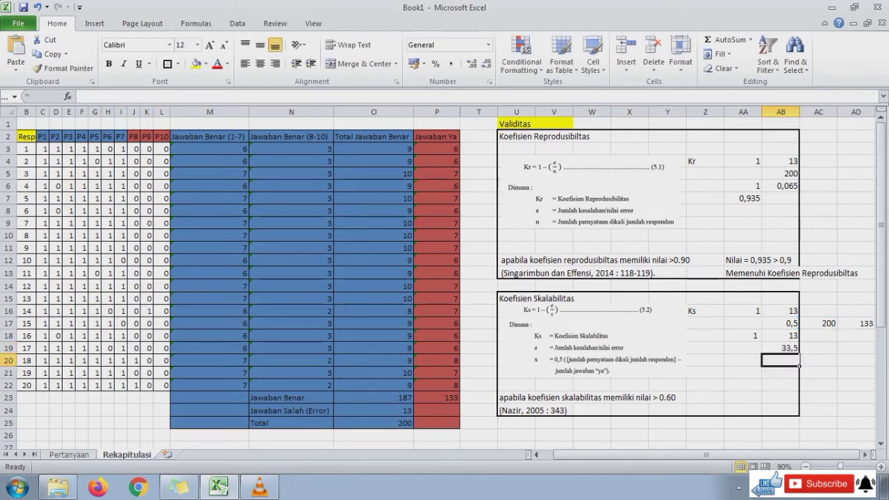
# - Repeat the constant 1 of the Ks calculation in AA20 with =AA18
pyautogui.click(742, 361)
pyautogui.write('=')
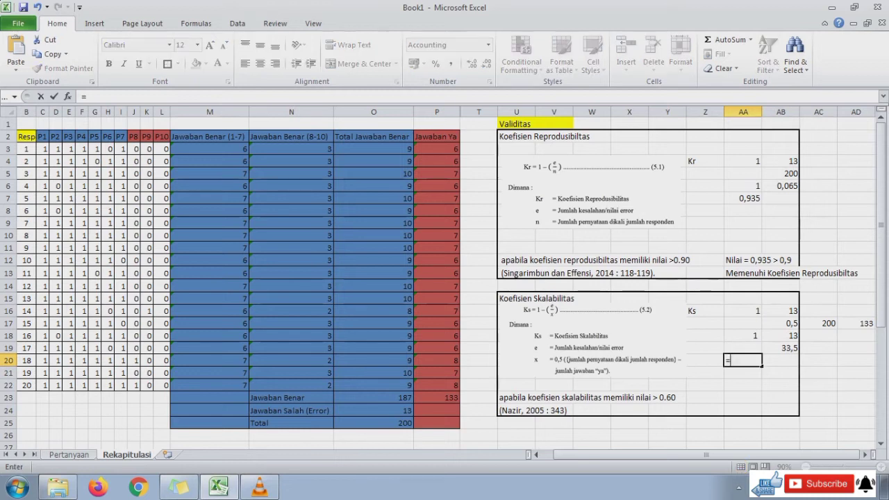
pyautogui.press('Up')
pyautogui.press('Up')
pyautogui.press('Return')
# - Divide the error count by x in AB20 with =AB18/AB19
pyautogui.press('Up')
pyautogui.press('Right')
pyautogui.write('=')
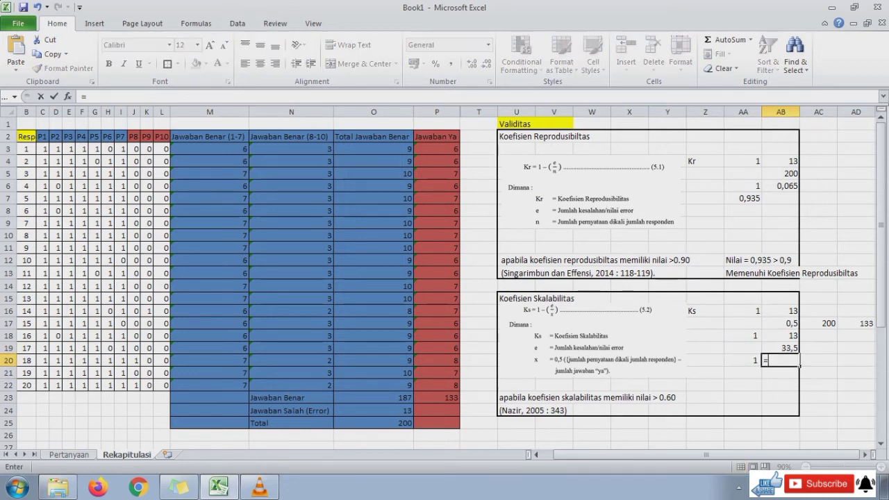
pyautogui.press('Up')
pyautogui.press('Up')
pyautogui.write('/')
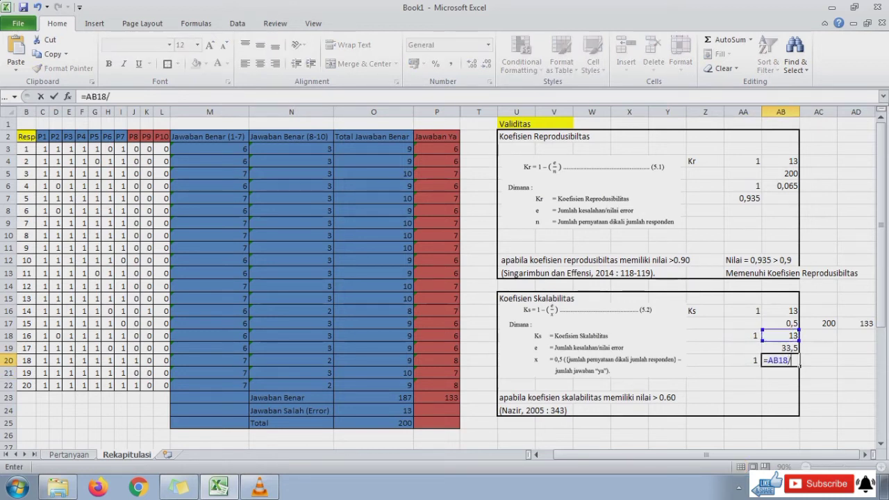
pyautogui.press('Up')
pyautogui.press('Return')
# - Calculate the scalability coefficient Ks in AA21 with =AA20-AB20
pyautogui.press('Down')
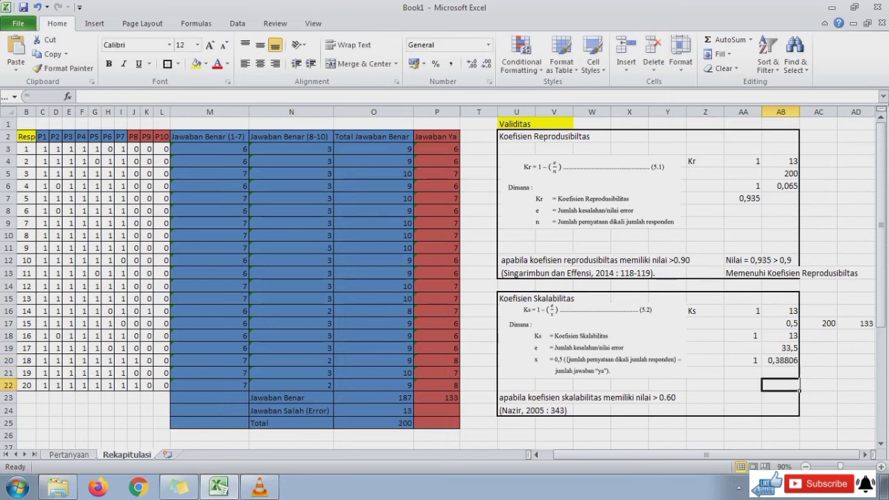
pyautogui.press('Up')
pyautogui.press('Left')
pyautogui.write('=')
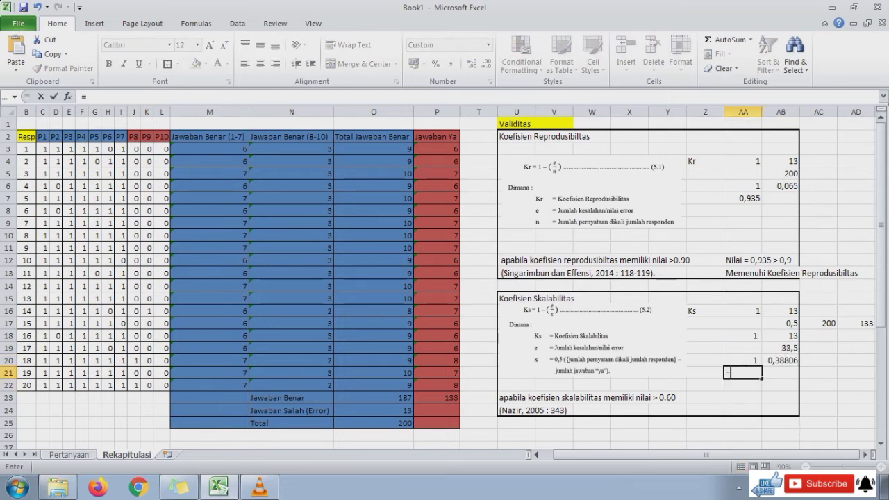
pyautogui.press('Up')
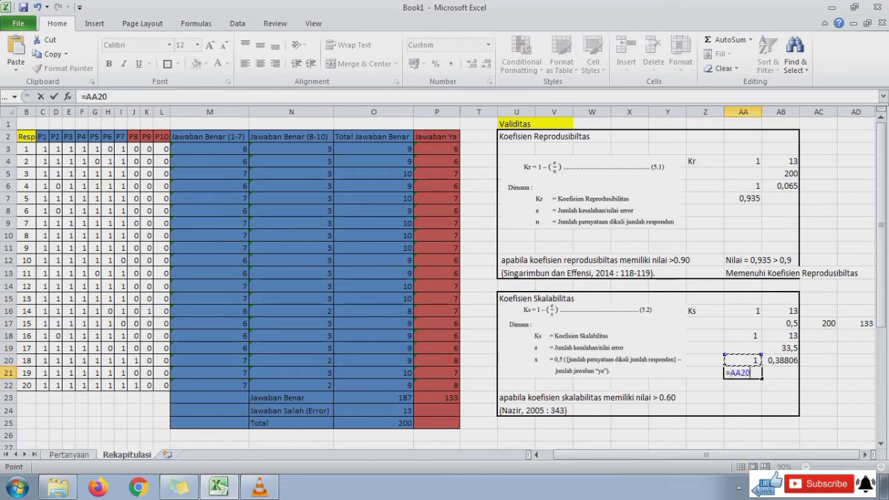
pyautogui.write('-')
pyautogui.press('Up')
pyautogui.press('Right')
pyautogui.press('Return')
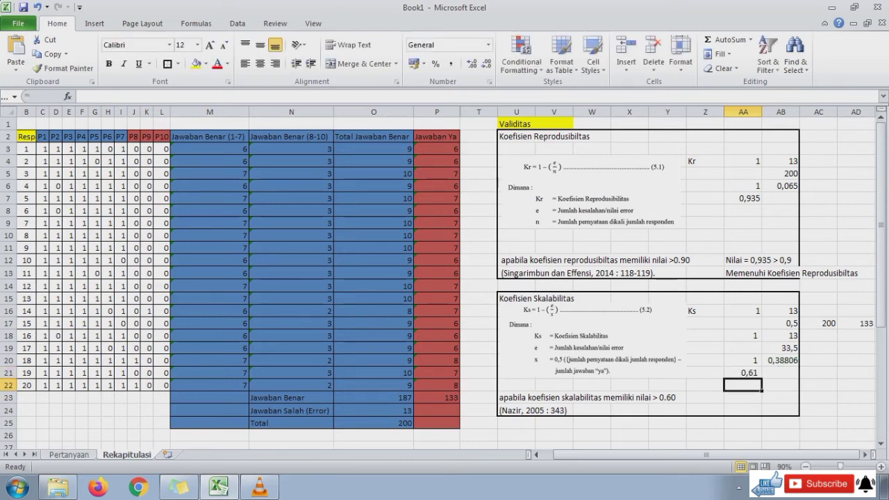
# - Enter the comparison "Nilai = 0,61 > 0,6" in AA23, beside the scalability criterion
pyautogui.press('Down')
pyautogui.write('nilai')
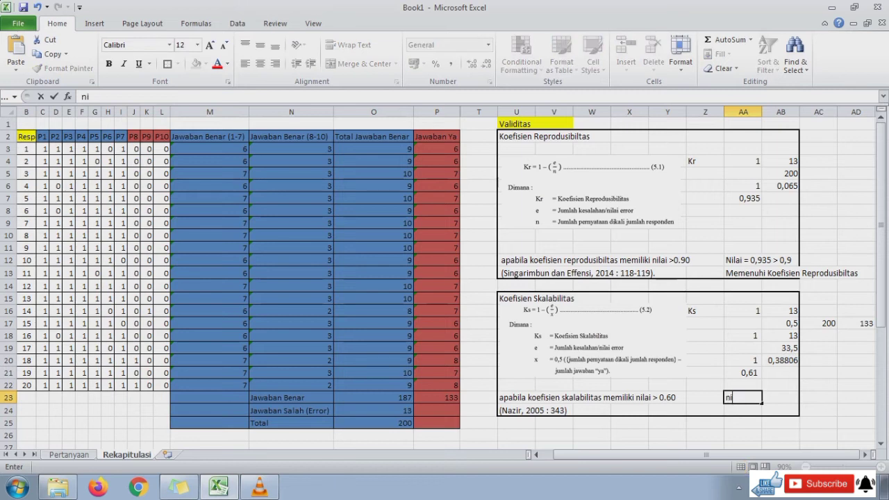
pyautogui.press('BackSpace')
pyautogui.press('BackSpace')
pyautogui.press('BackSpace')
pyautogui.press('BackSpace')
pyautogui.press('BackSpace')
pyautogui.write('Nilai = ')
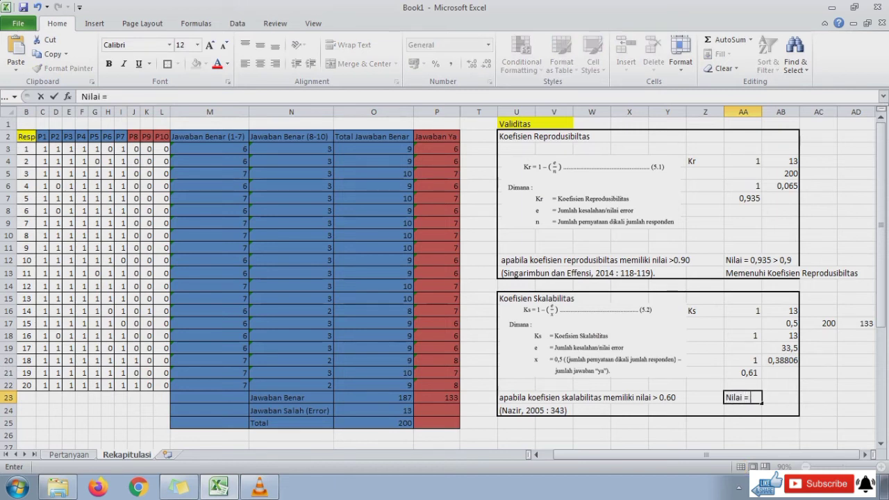
pyautogui.write('0,61 > 0,6')
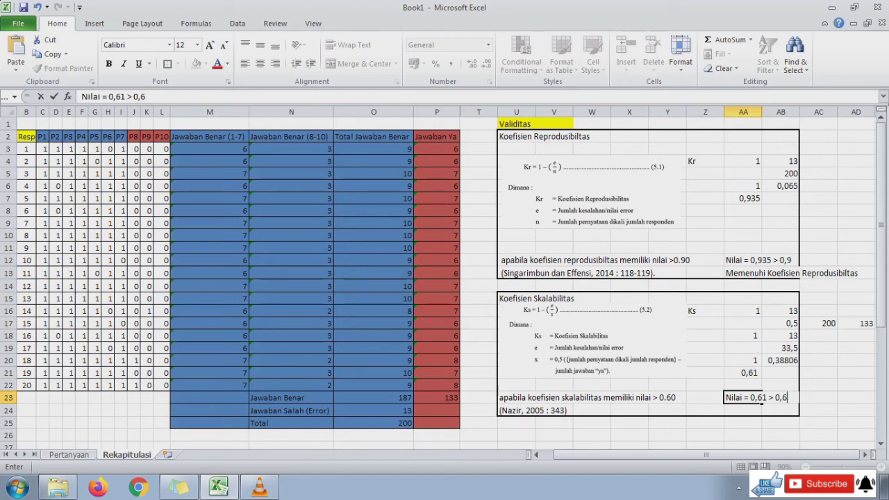
pyautogui.press('Return')
# - Enter the conclusion "Memenuhi Koefisien Skalabilitas" in AA24, reusing the heading text from U15
pyautogui.write('Memenuhi')
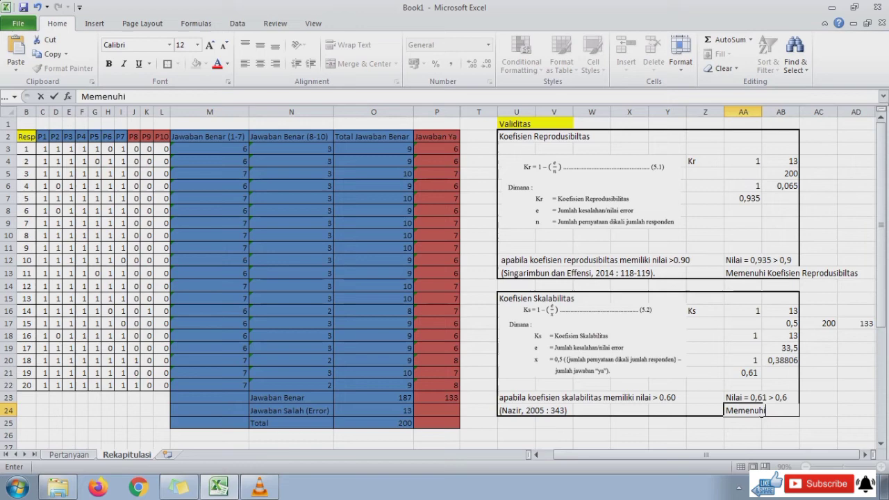
pyautogui.hotkey('ctrl', 'Return')
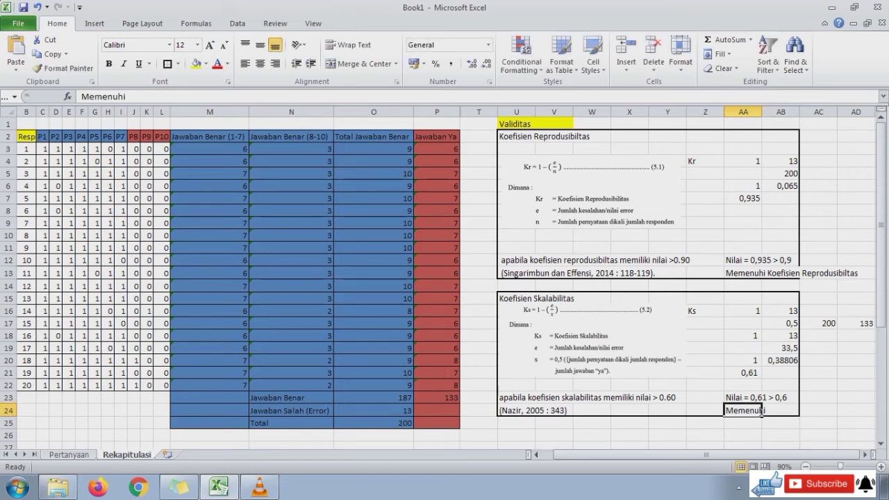
pyautogui.click(590, 340)
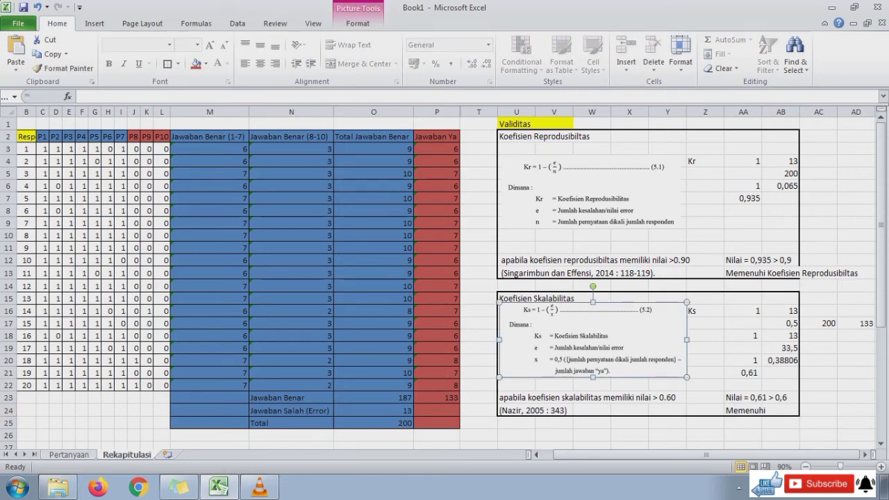
pyautogui.click(516, 297)
pyautogui.click(189, 97)
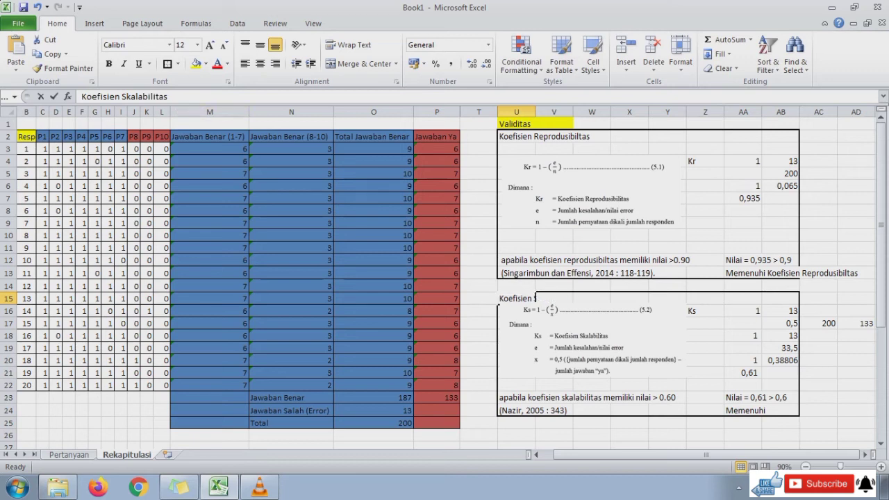
pyautogui.moveTo(181, 96); pyautogui.dragTo(81, 97)
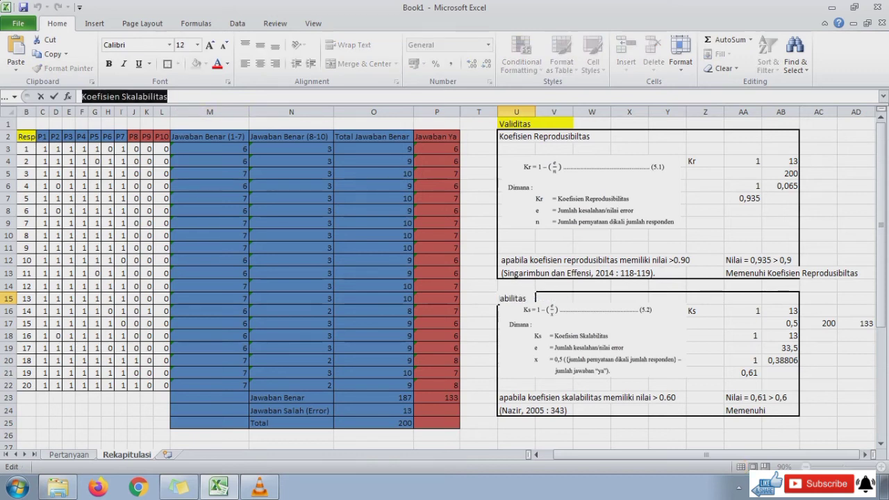
pyautogui.click(760, 411)
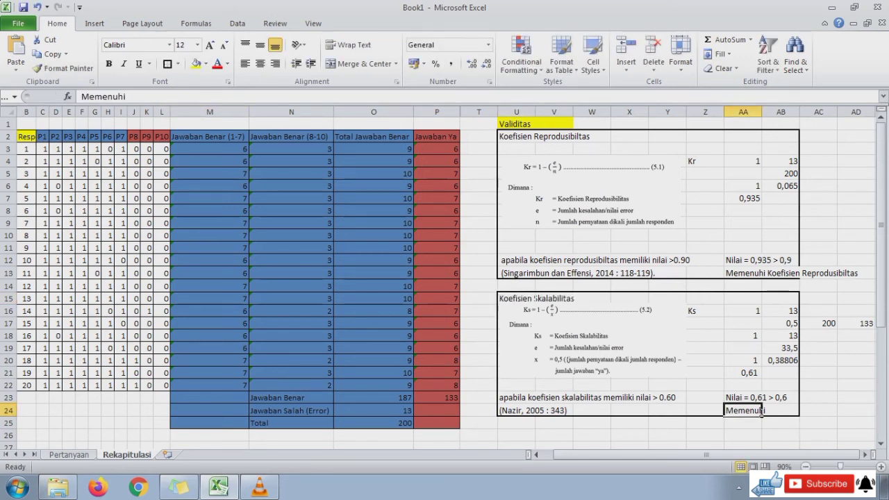
pyautogui.doubleClick(762, 412)
pyautogui.write('Koefisien Skalabilitas')
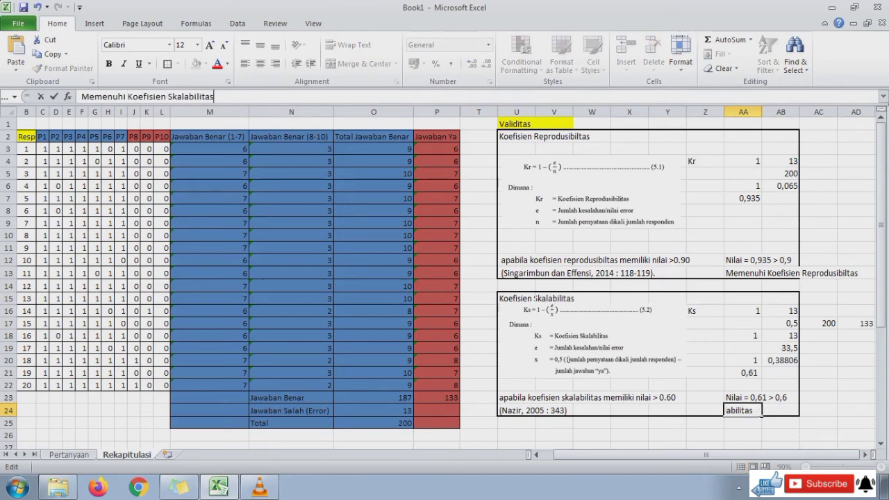
pyautogui.press('Return')
# - Enter the overall conclusion "Data Guttman tersebut Valid" in U26, below the scalability box
pyautogui.press('Down')
pyautogui.press('Left')
pyautogui.press('Left')
pyautogui.press('Left')
pyautogui.press('Left')
pyautogui.press('Left')
pyautogui.press('Left')
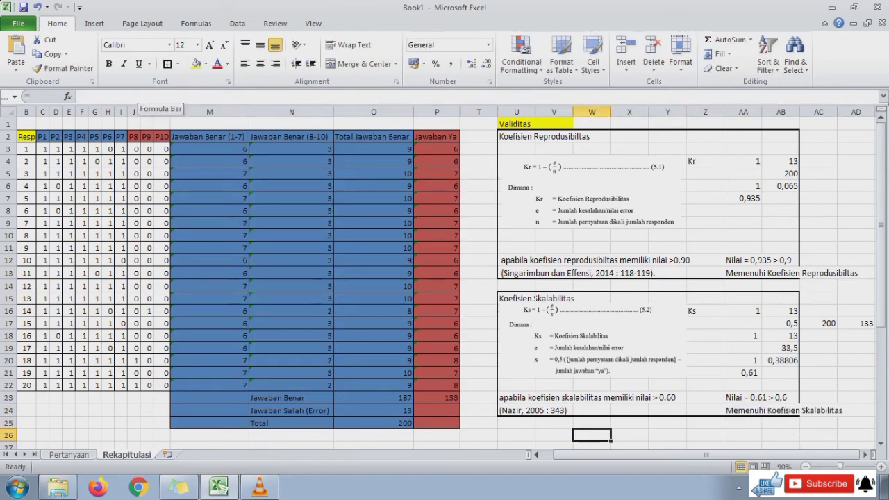
pyautogui.write('D')
pyautogui.press('BackSpace')
pyautogui.press('BackSpace')
pyautogui.press('BackSpace')
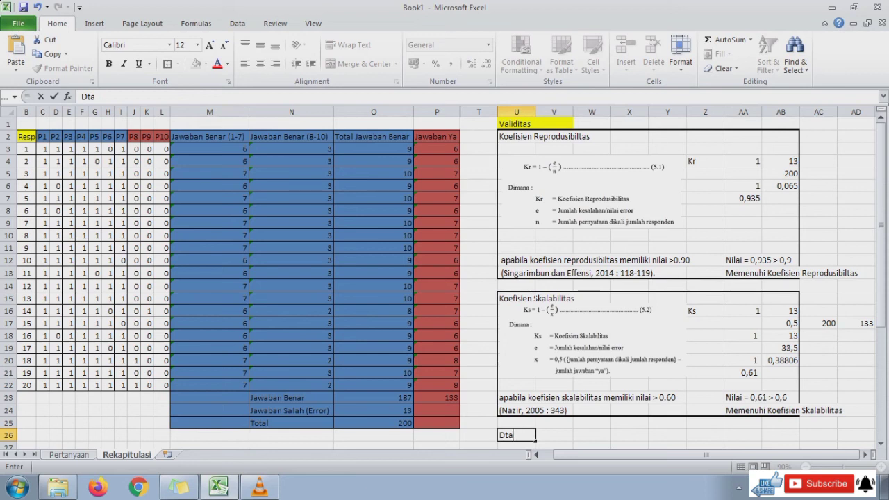
pyautogui.write('ata')
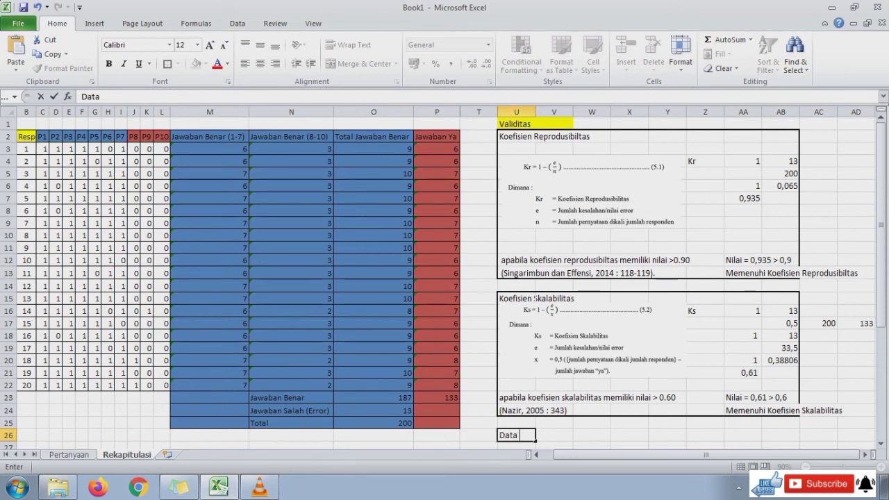
pyautogui.write(' Guttman')
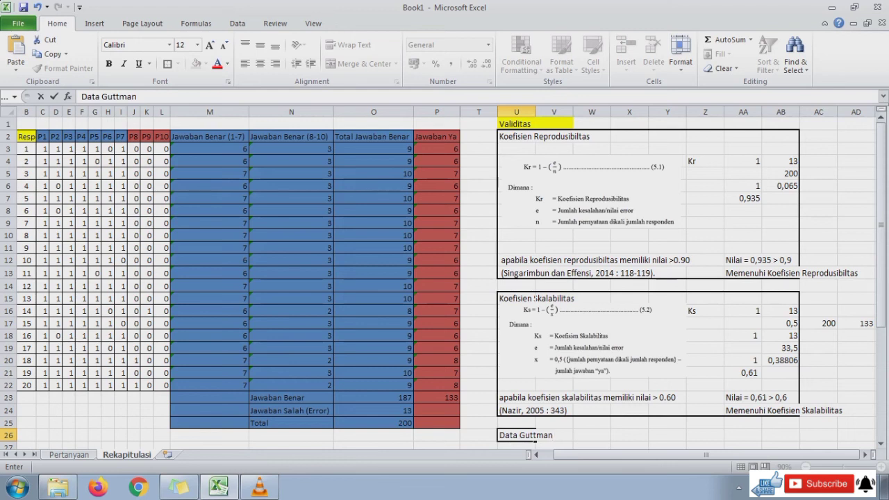
pyautogui.write(' tersebut Valid')
pyautogui.press('Return')
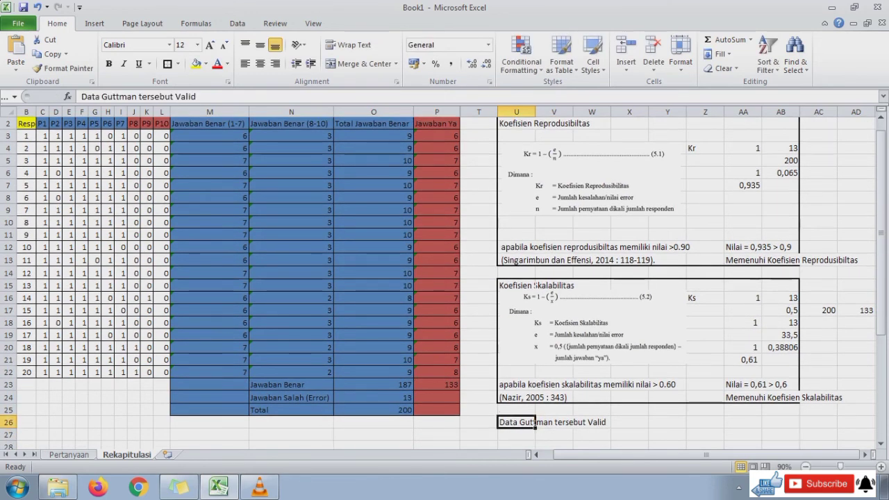
# - Highlight the overall conclusion in U26:W26 with a yellow fill
pyautogui.moveTo(533, 423); pyautogui.dragTo(608, 423)
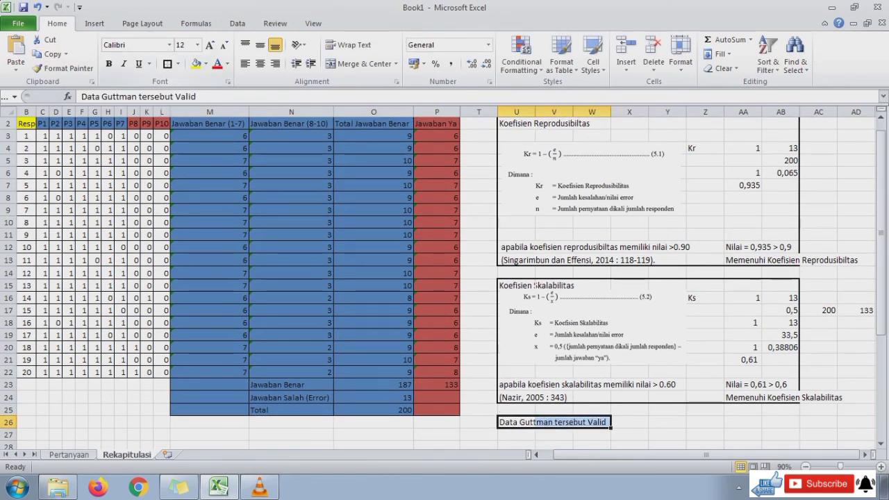
pyautogui.click(196, 63)
pyautogui.click(667, 421)
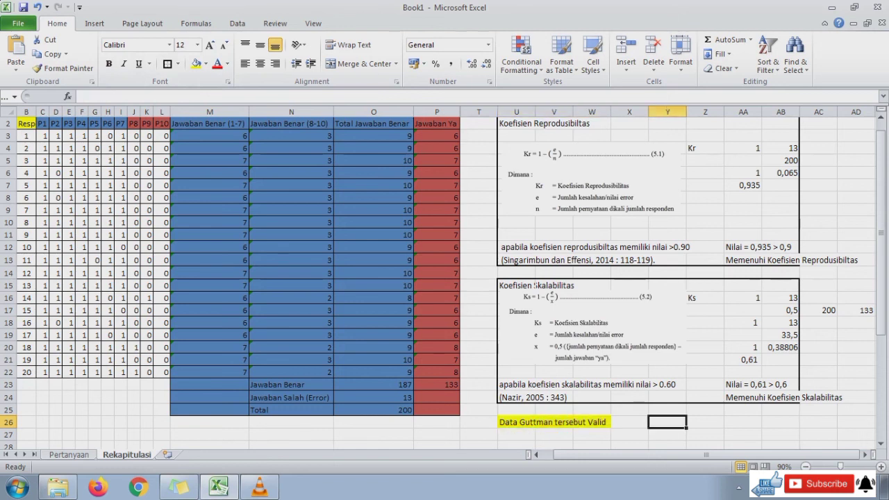
pyautogui.scroll(1, 445, 278)
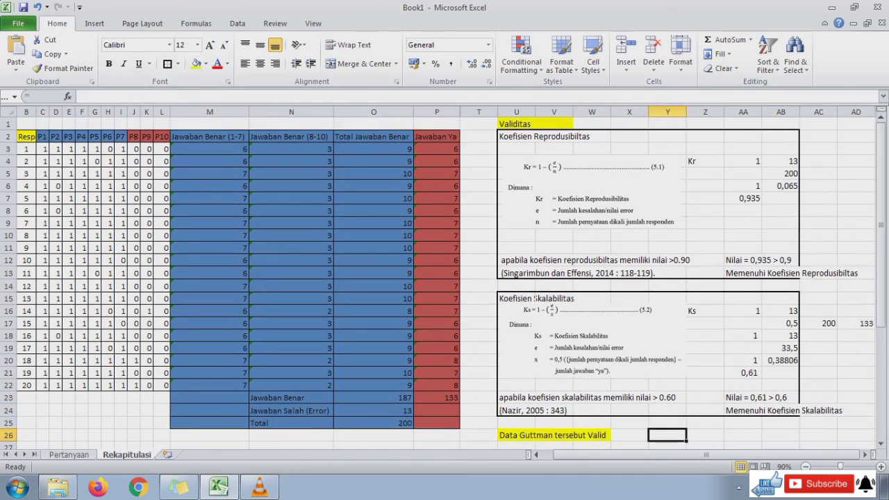
pyautogui.moveTo(705, 454); pyautogui.dragTo(694, 454)
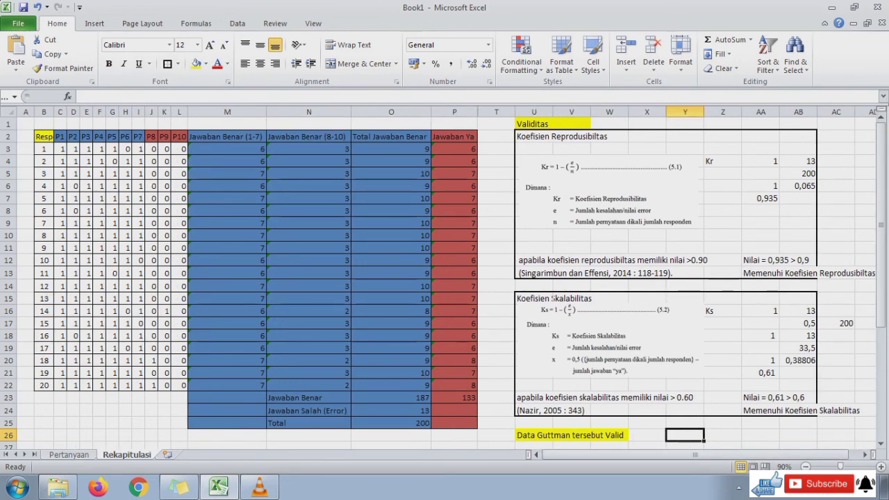
pyautogui.click(259, 487)
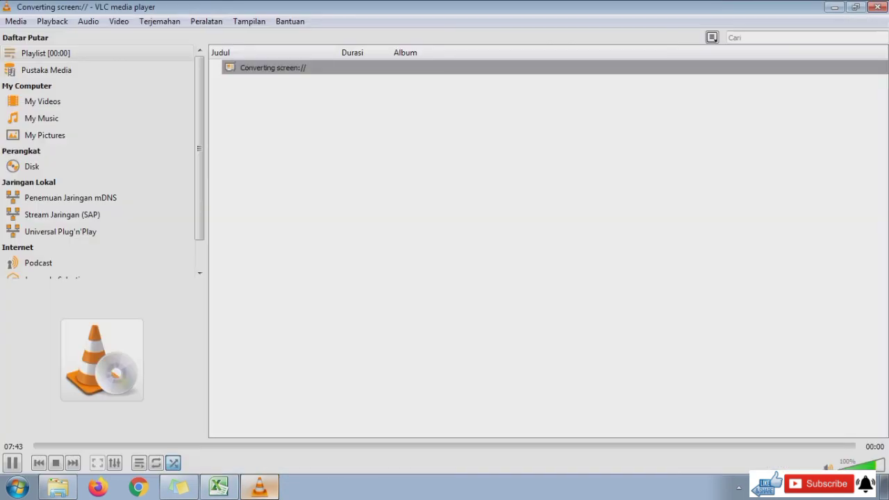